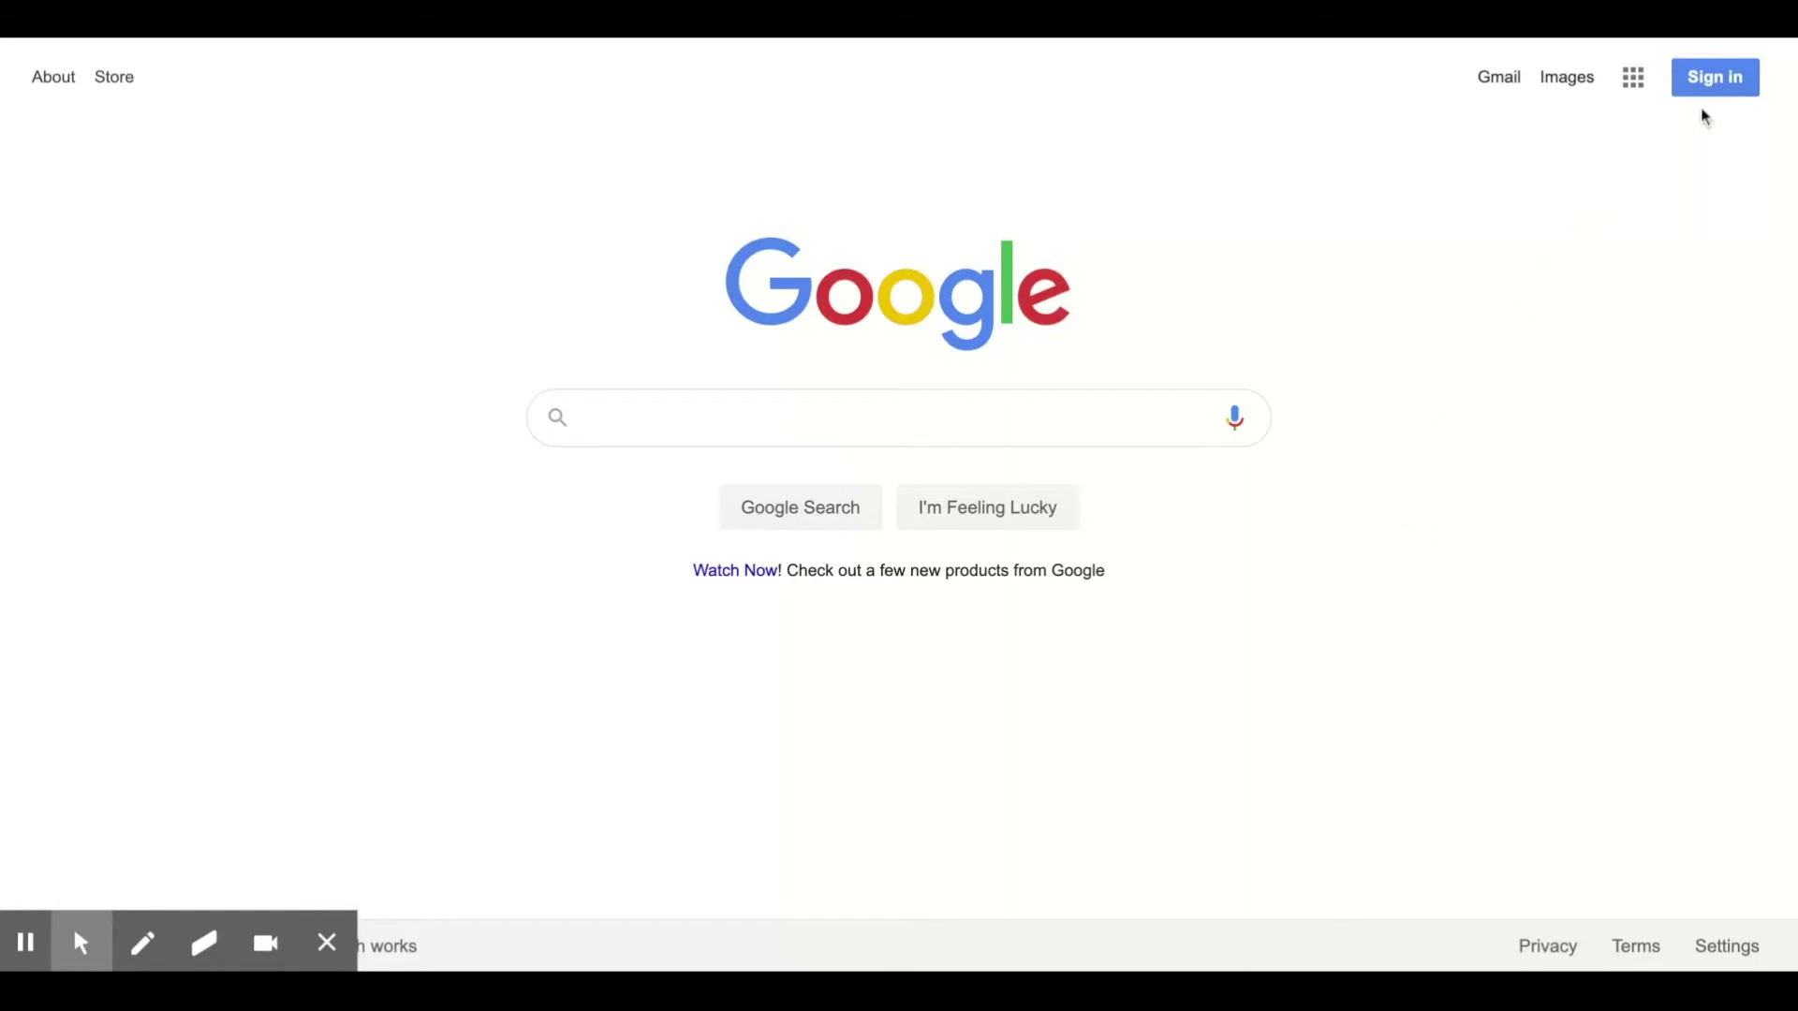
- Open the Google sign-in page from the Google homepage
click(1719, 82)
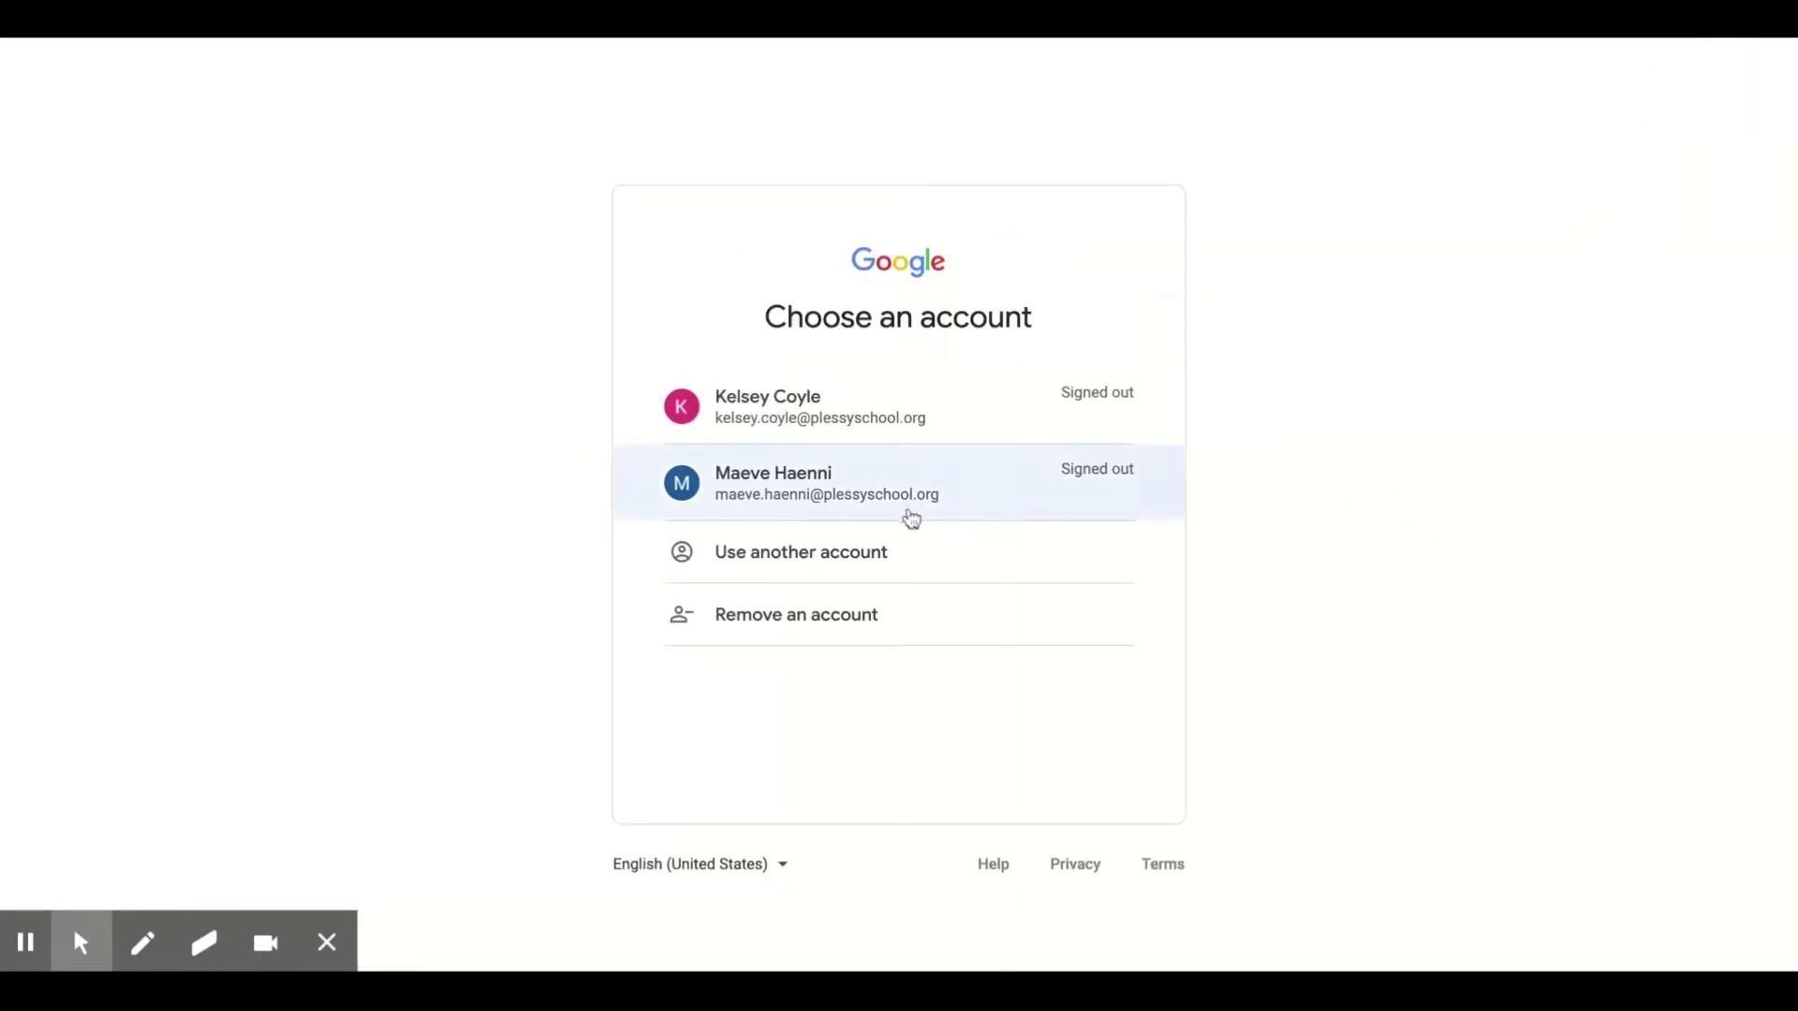
- Sign in with the student's school account by choosing it and entering its password
click(865, 510)
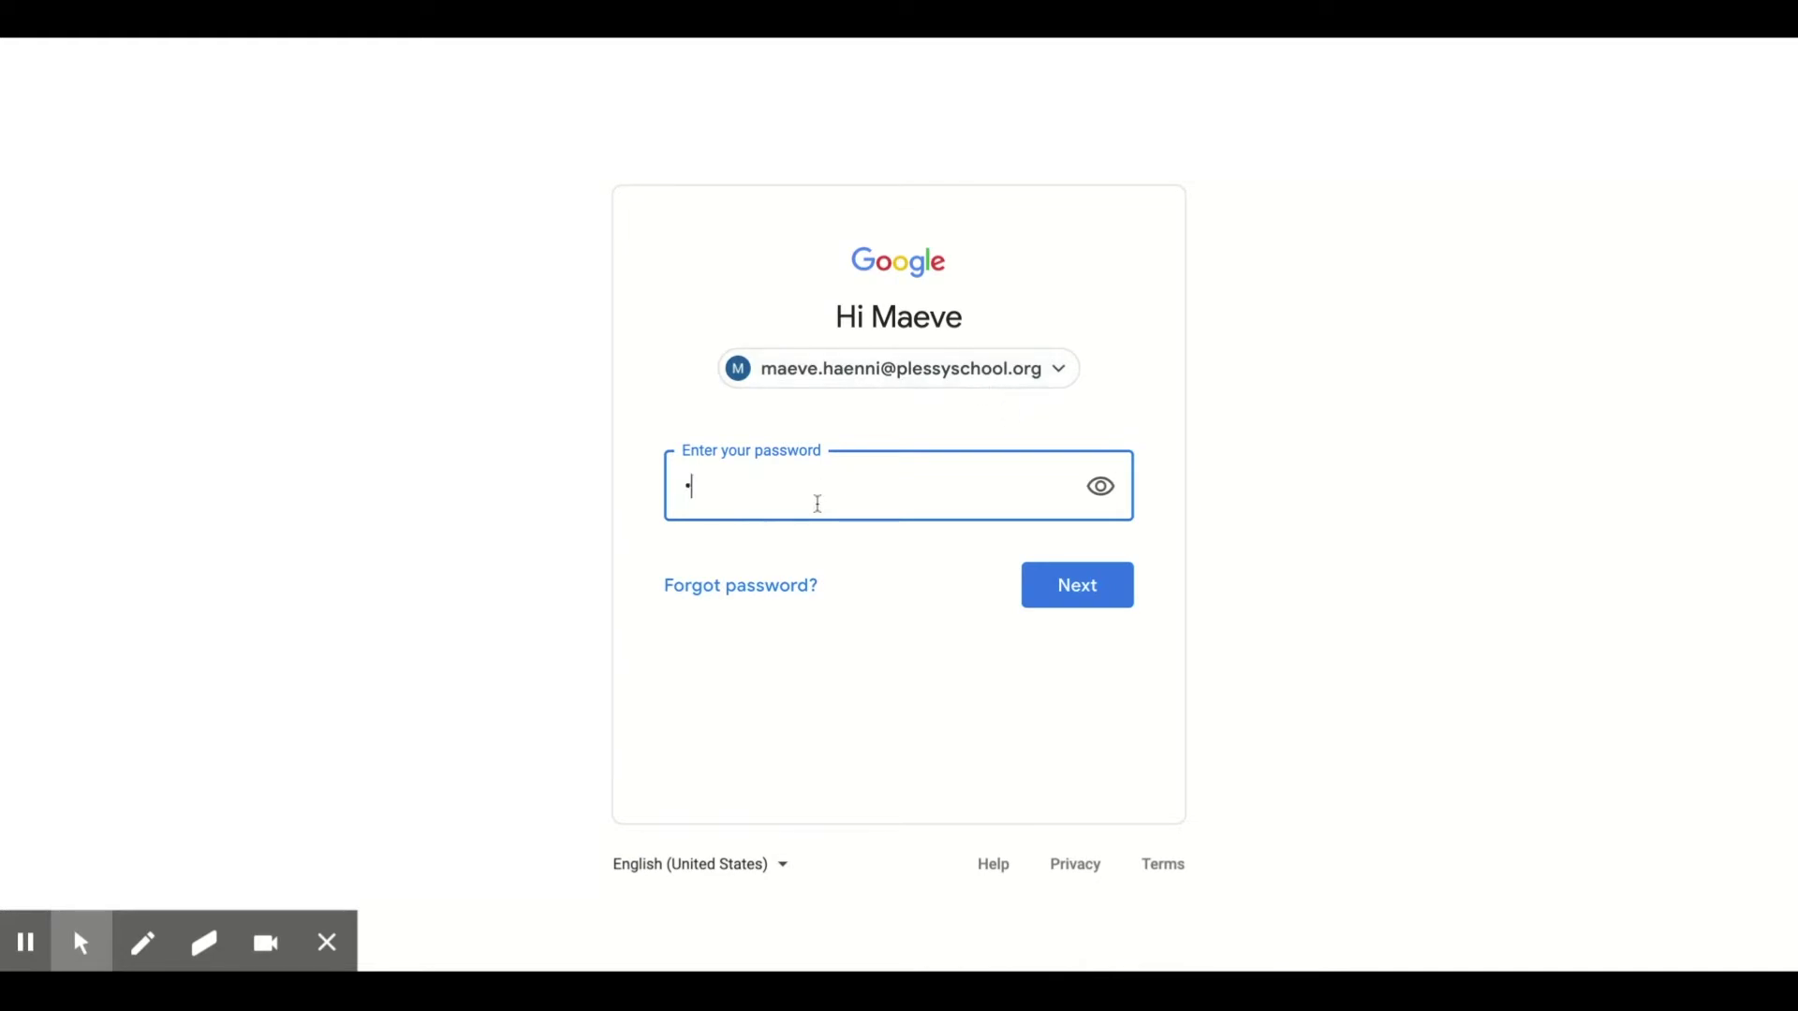
text(********)
click(1064, 594)
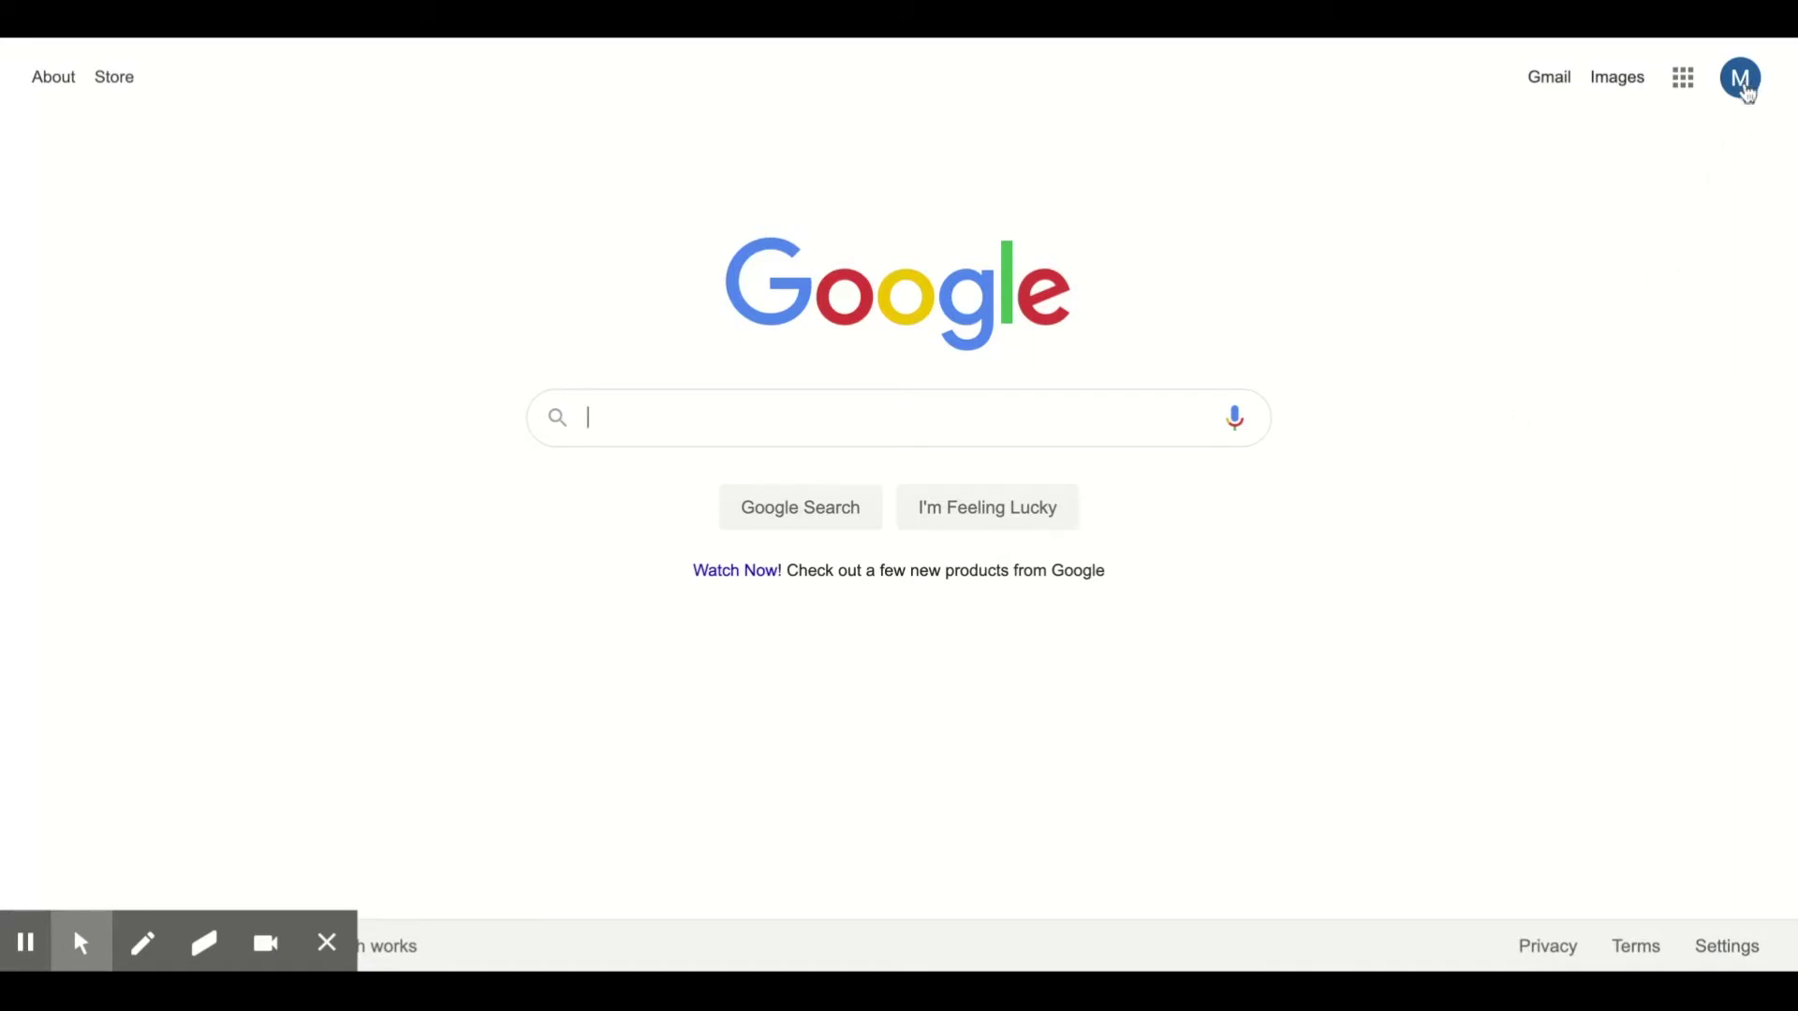
- Check the signed-in account, then launch Google Classroom from the Google apps grid
click(1742, 82)
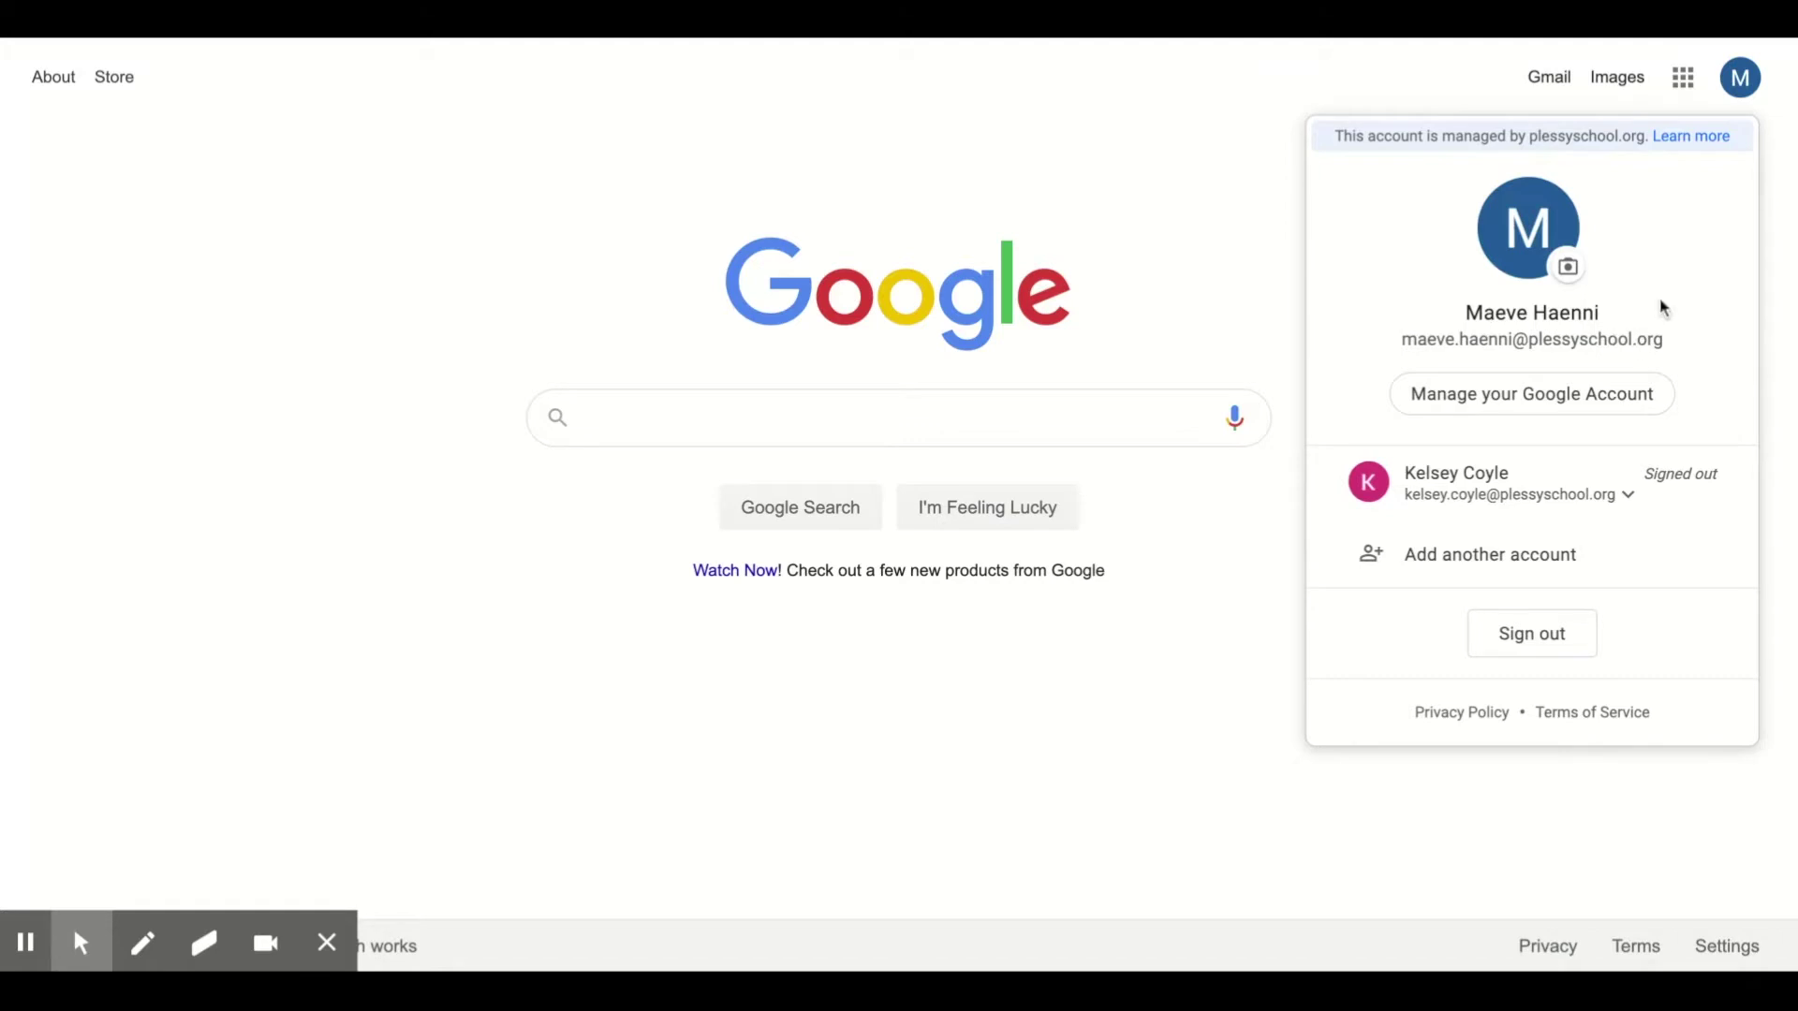
click(1105, 270)
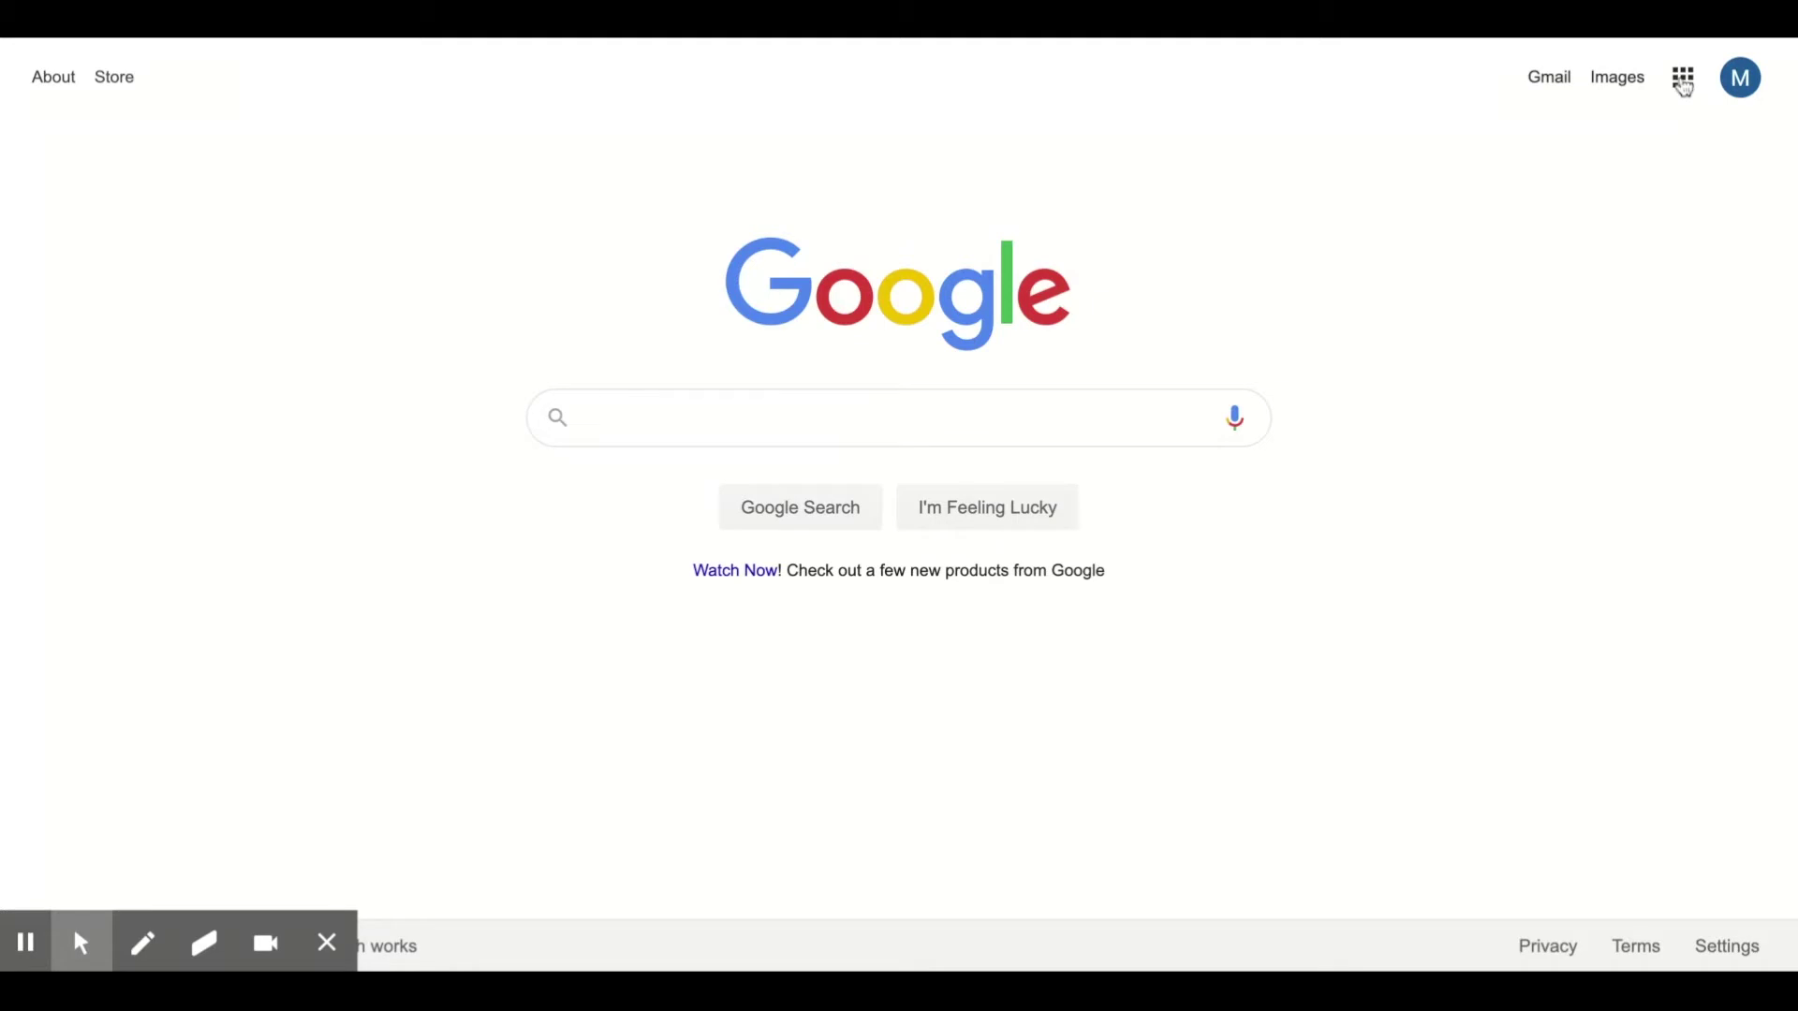
click(1683, 82)
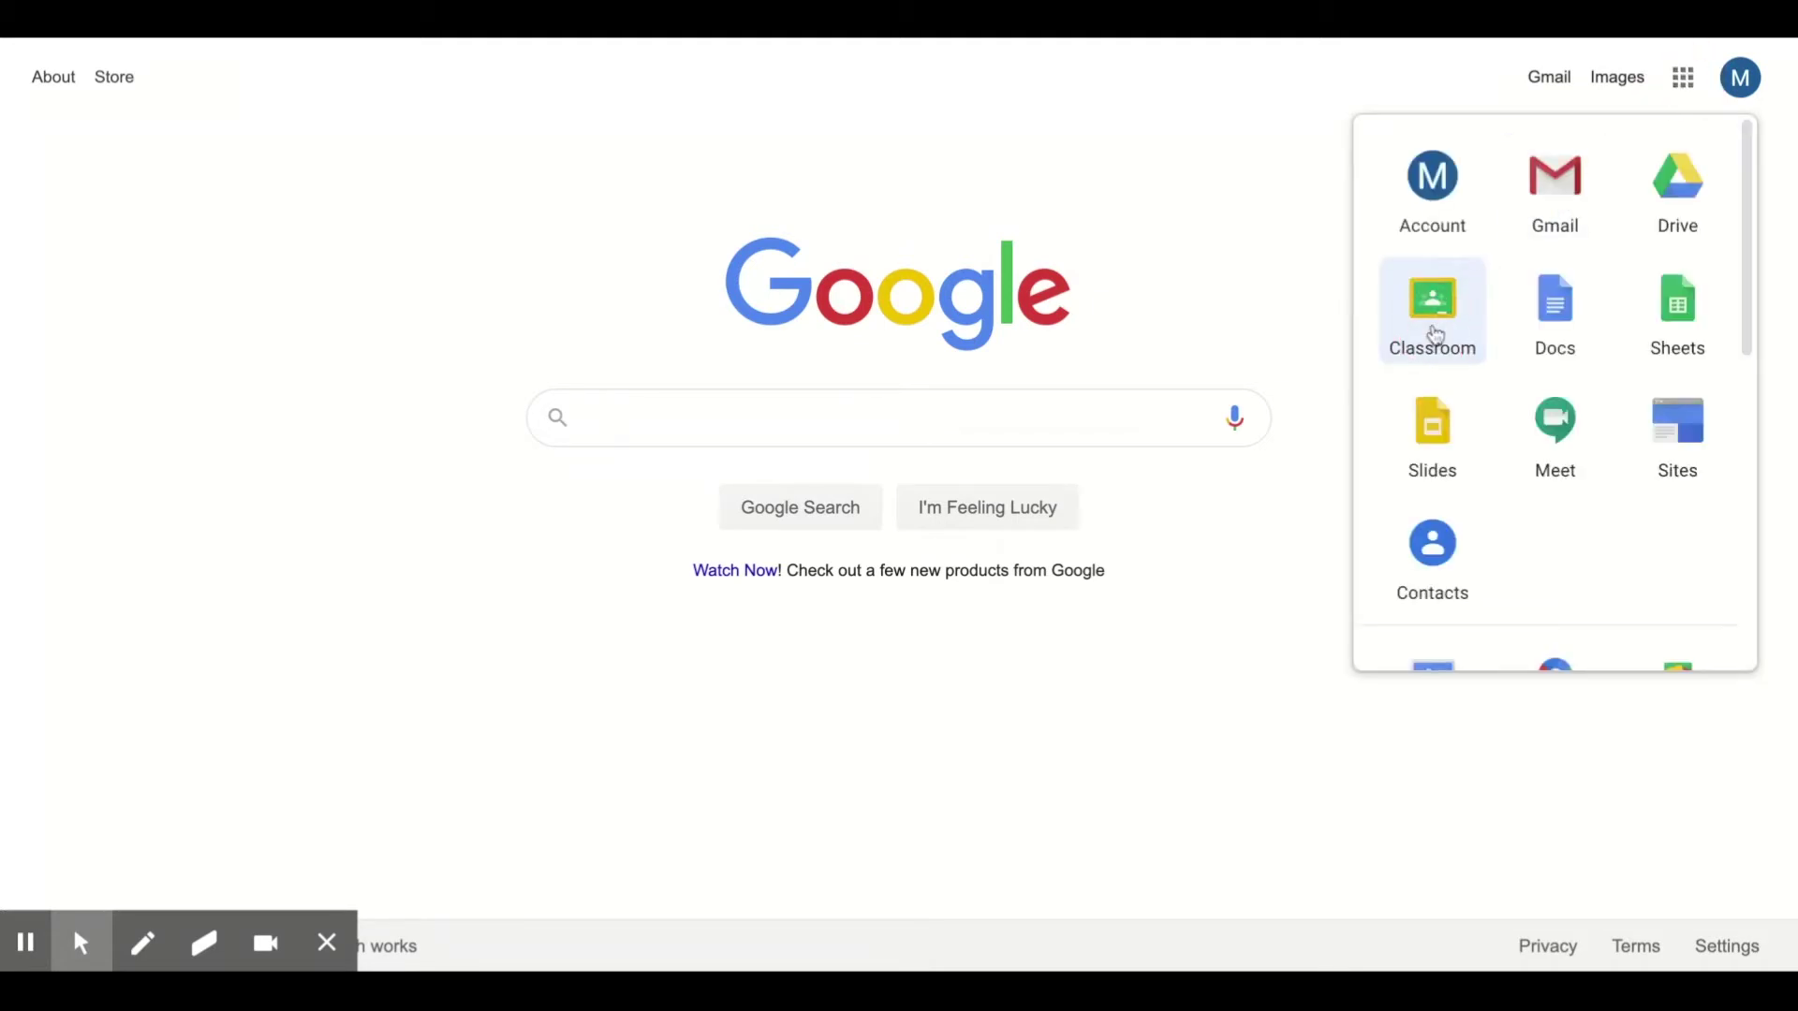
click(1435, 335)
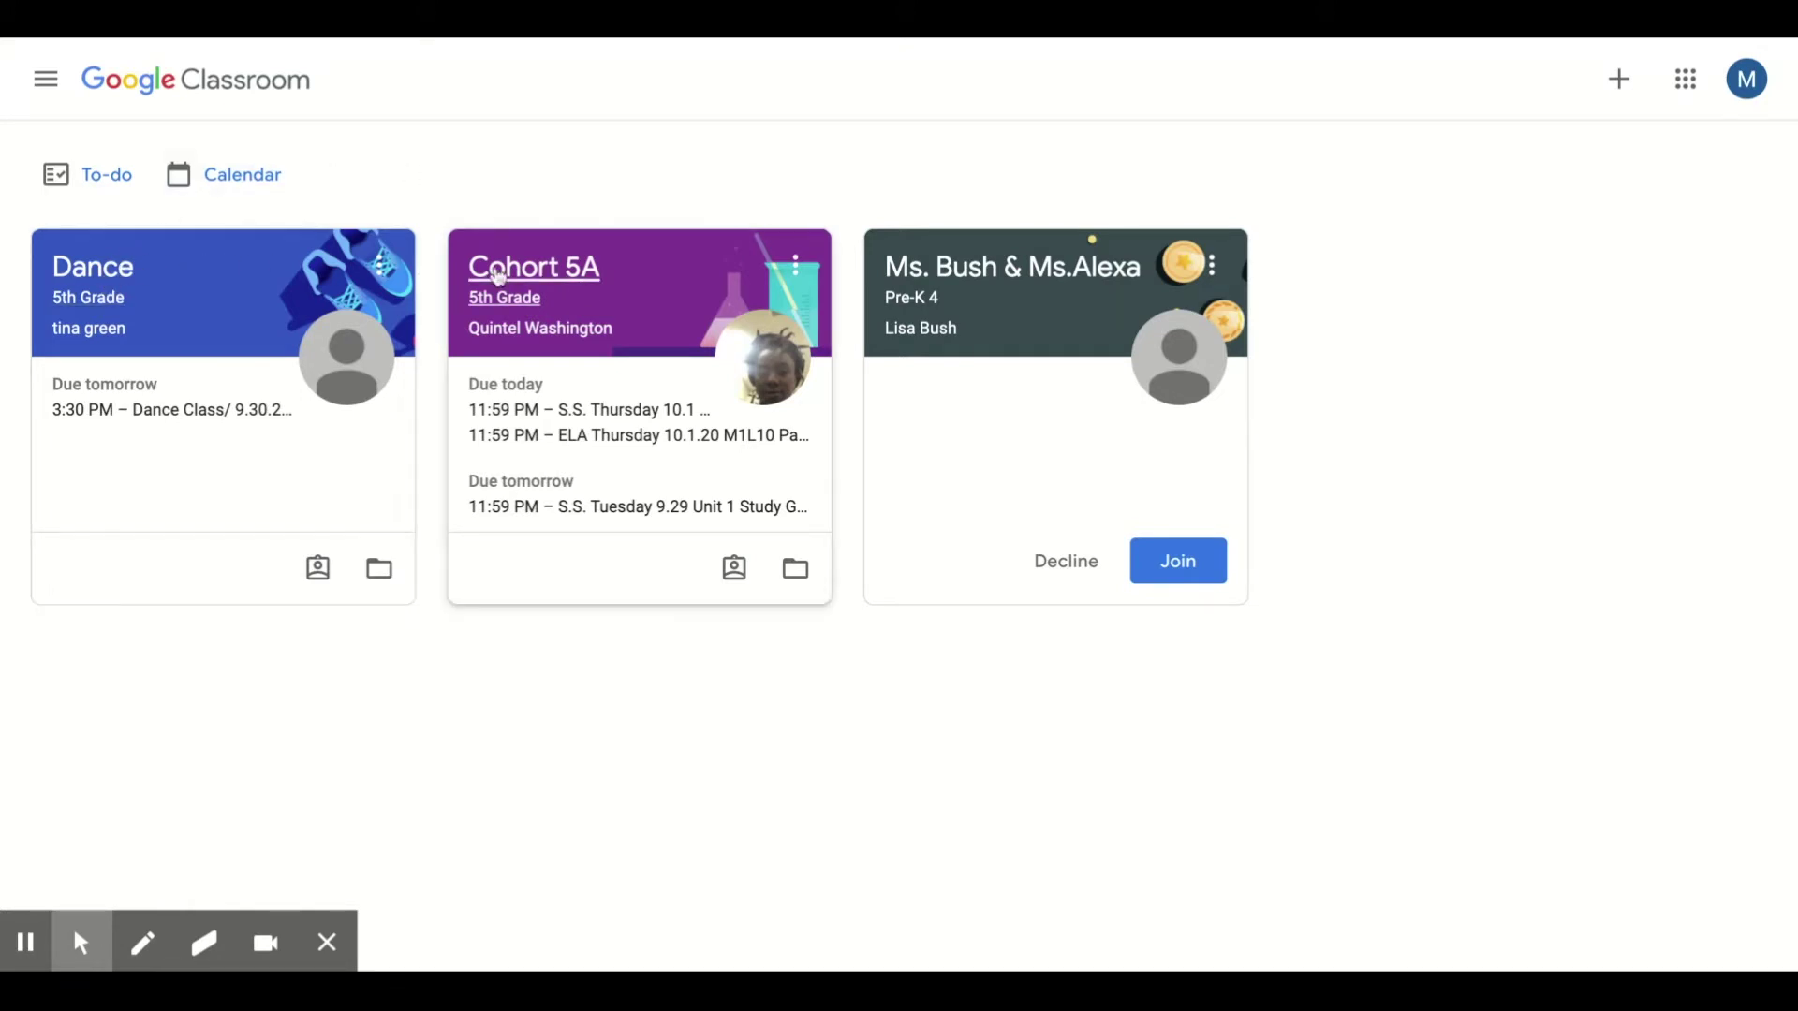
- Open the Cohort 5A class card from the Classroom home page
click(511, 274)
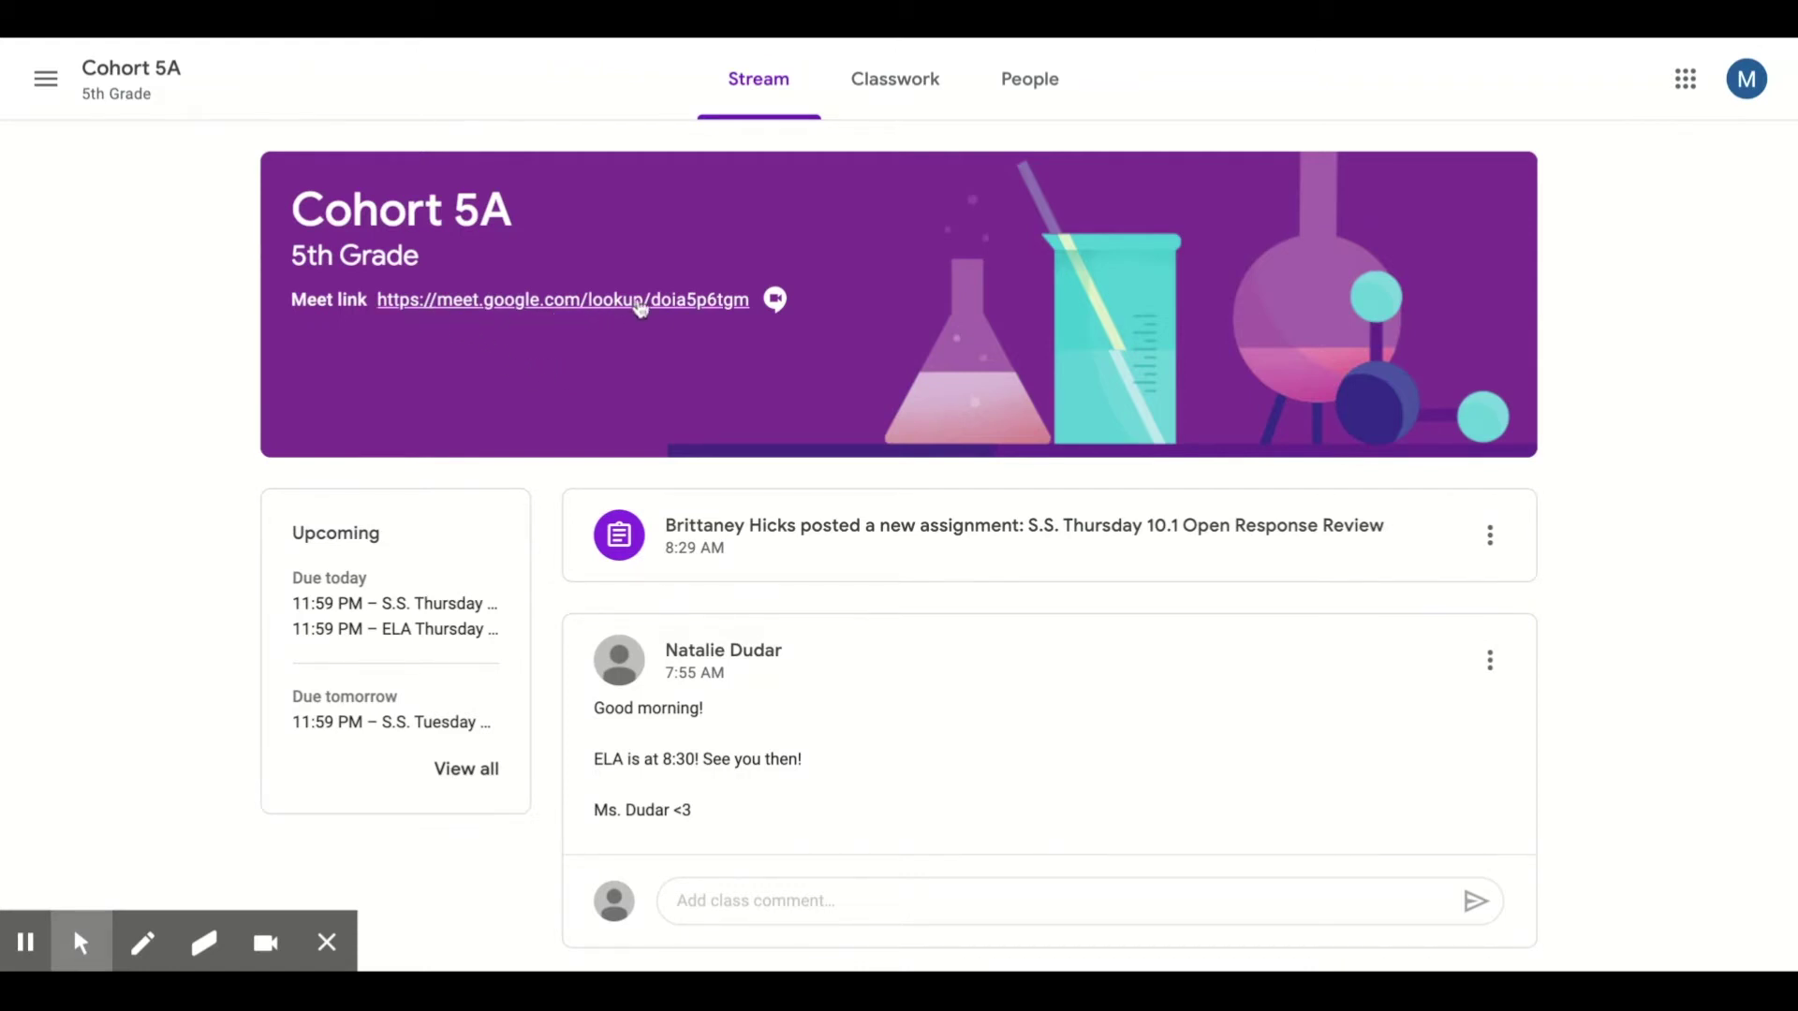
- Review the Cohort 5A stream posts and Meet link, then go to Classwork
scroll(1626, 675, down, 3)
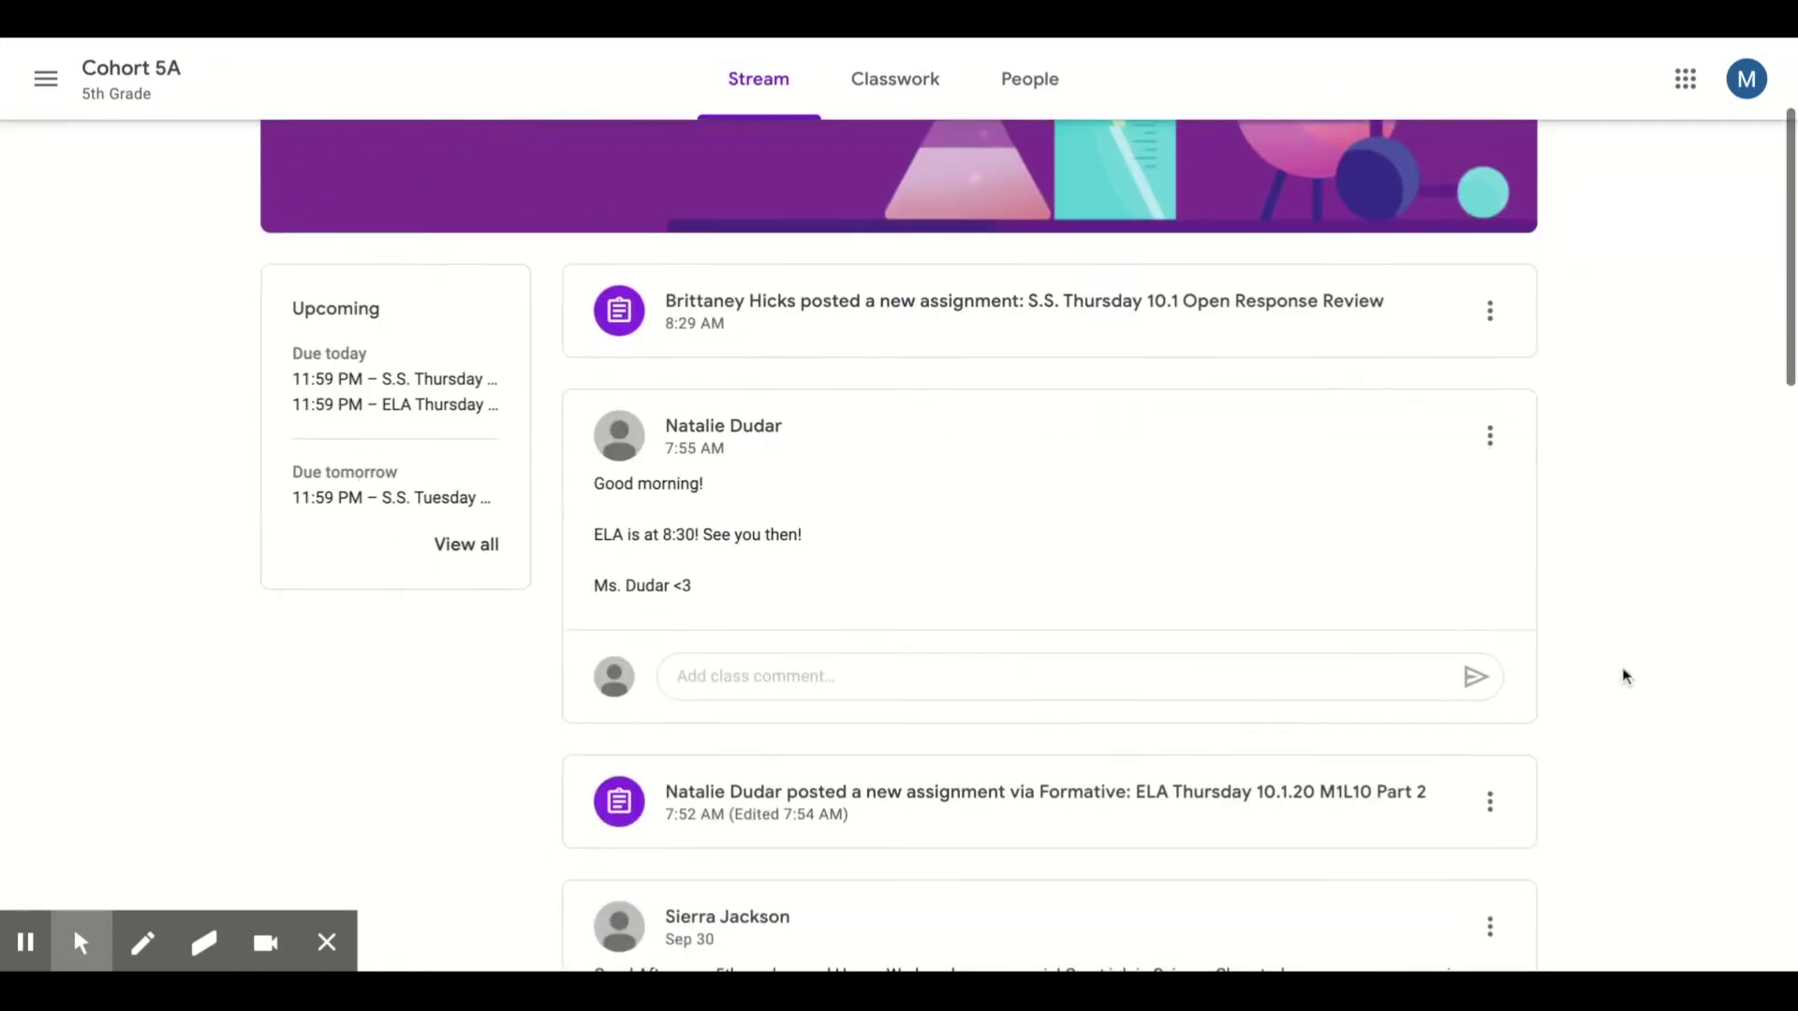
scroll(915, 565, down, 2)
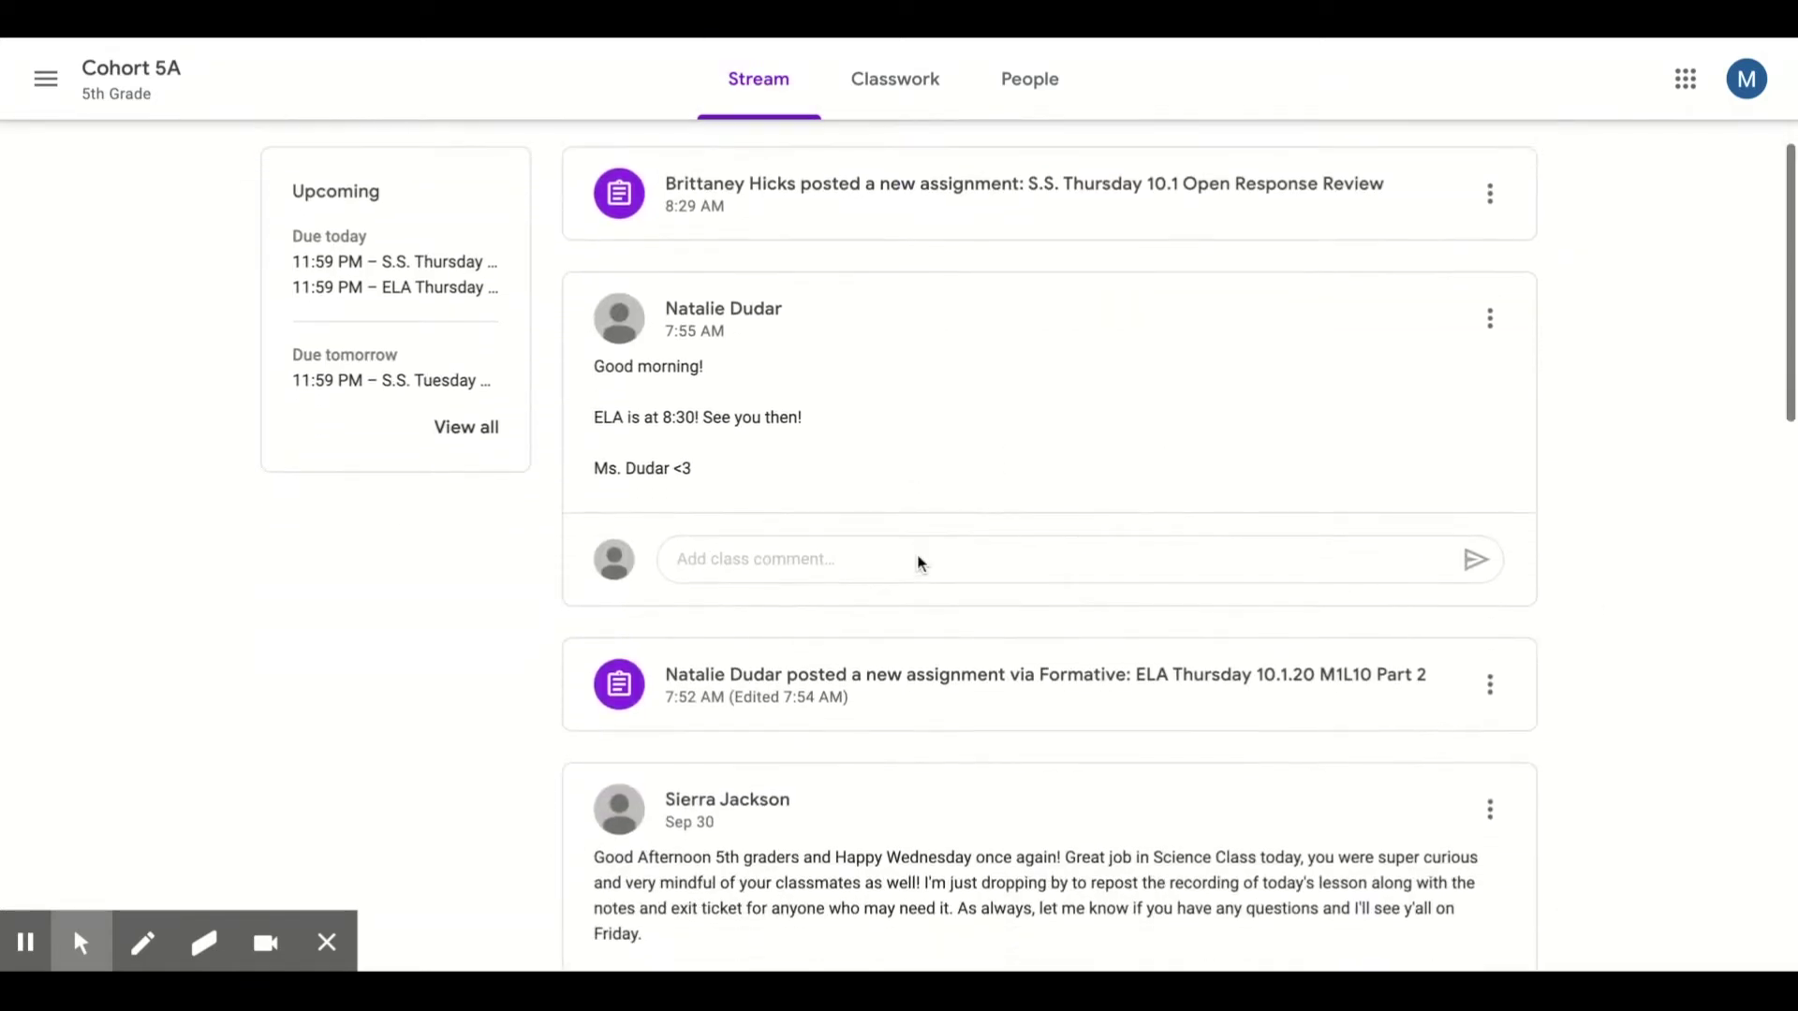
scroll(821, 496, down, 3)
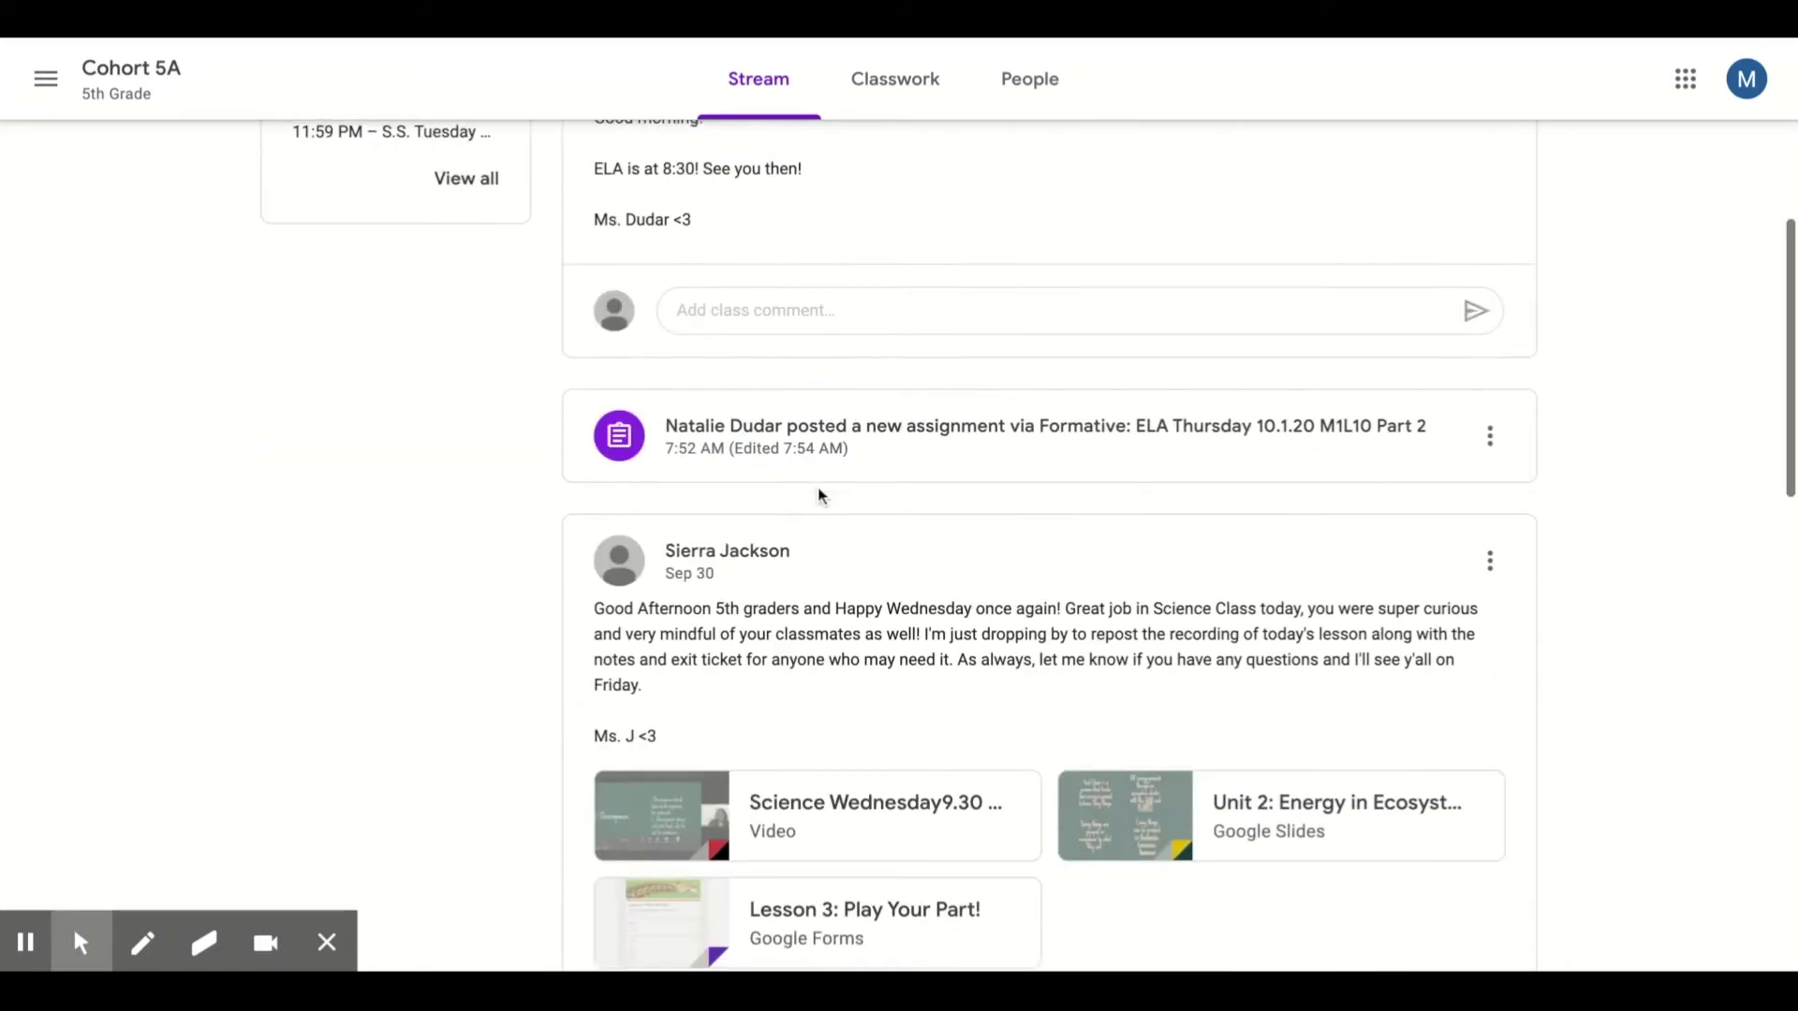
scroll(821, 496, down, 3)
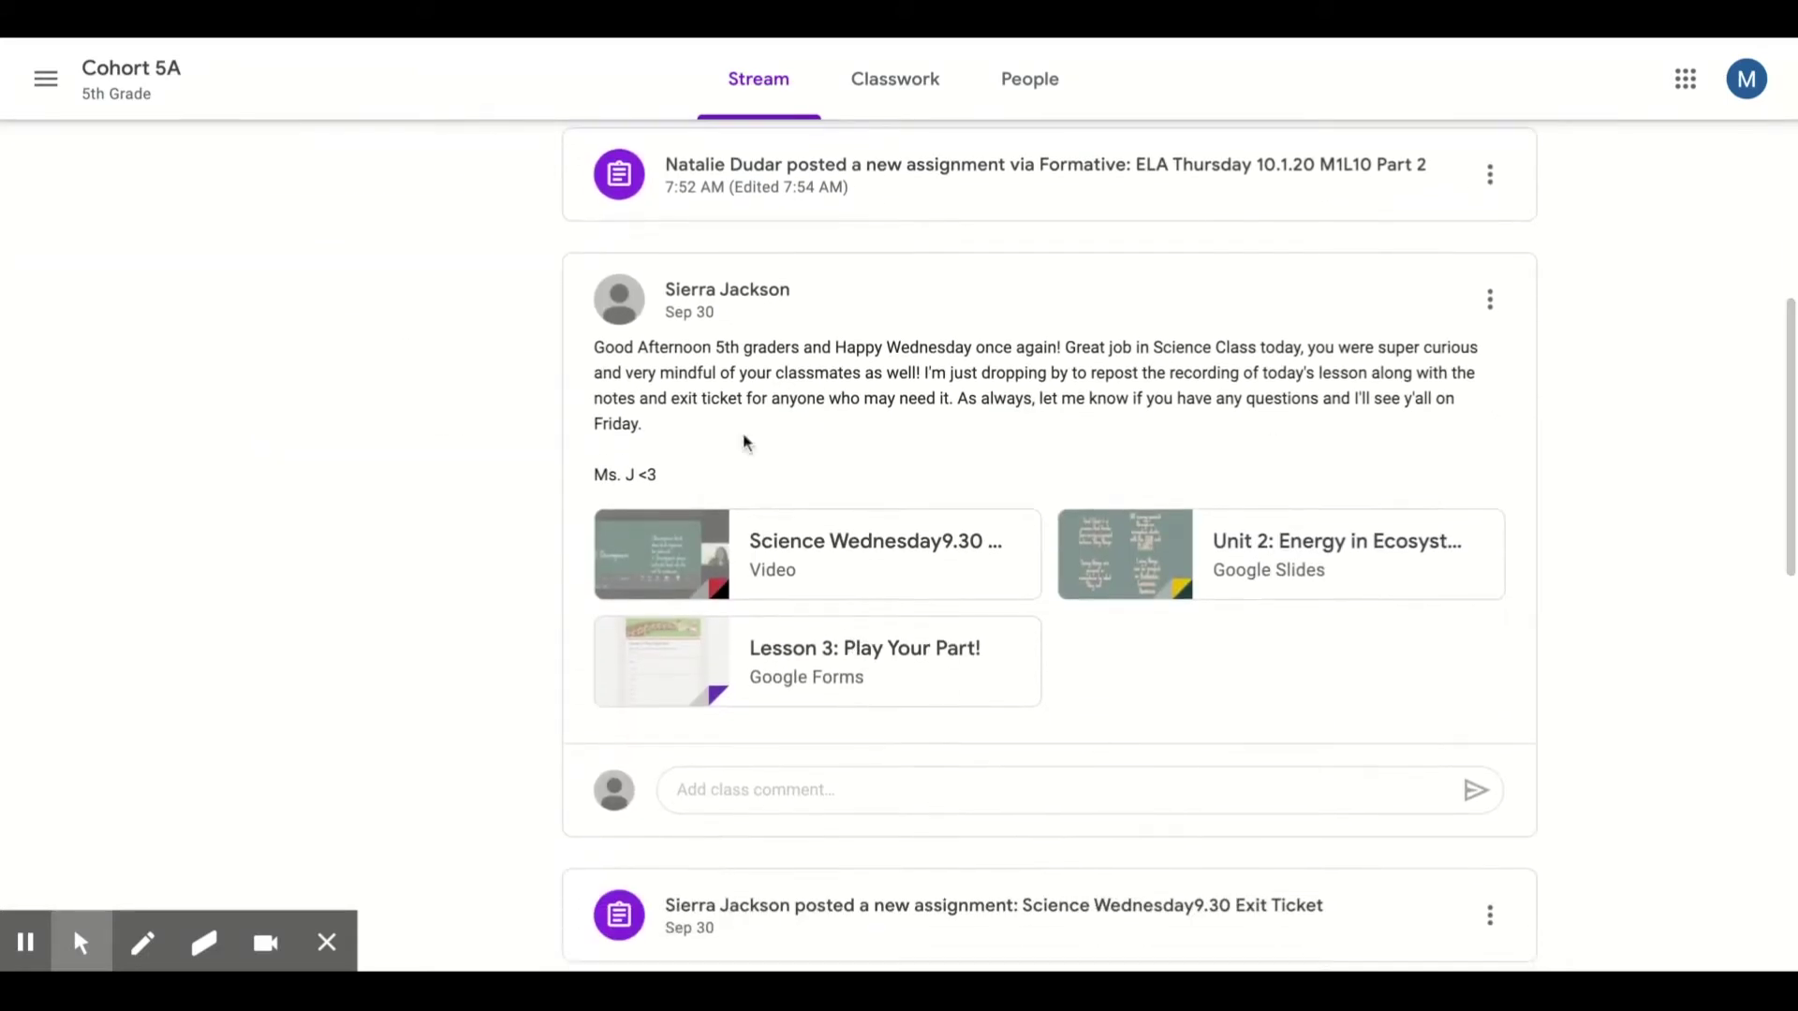
scroll(842, 636, up, 9)
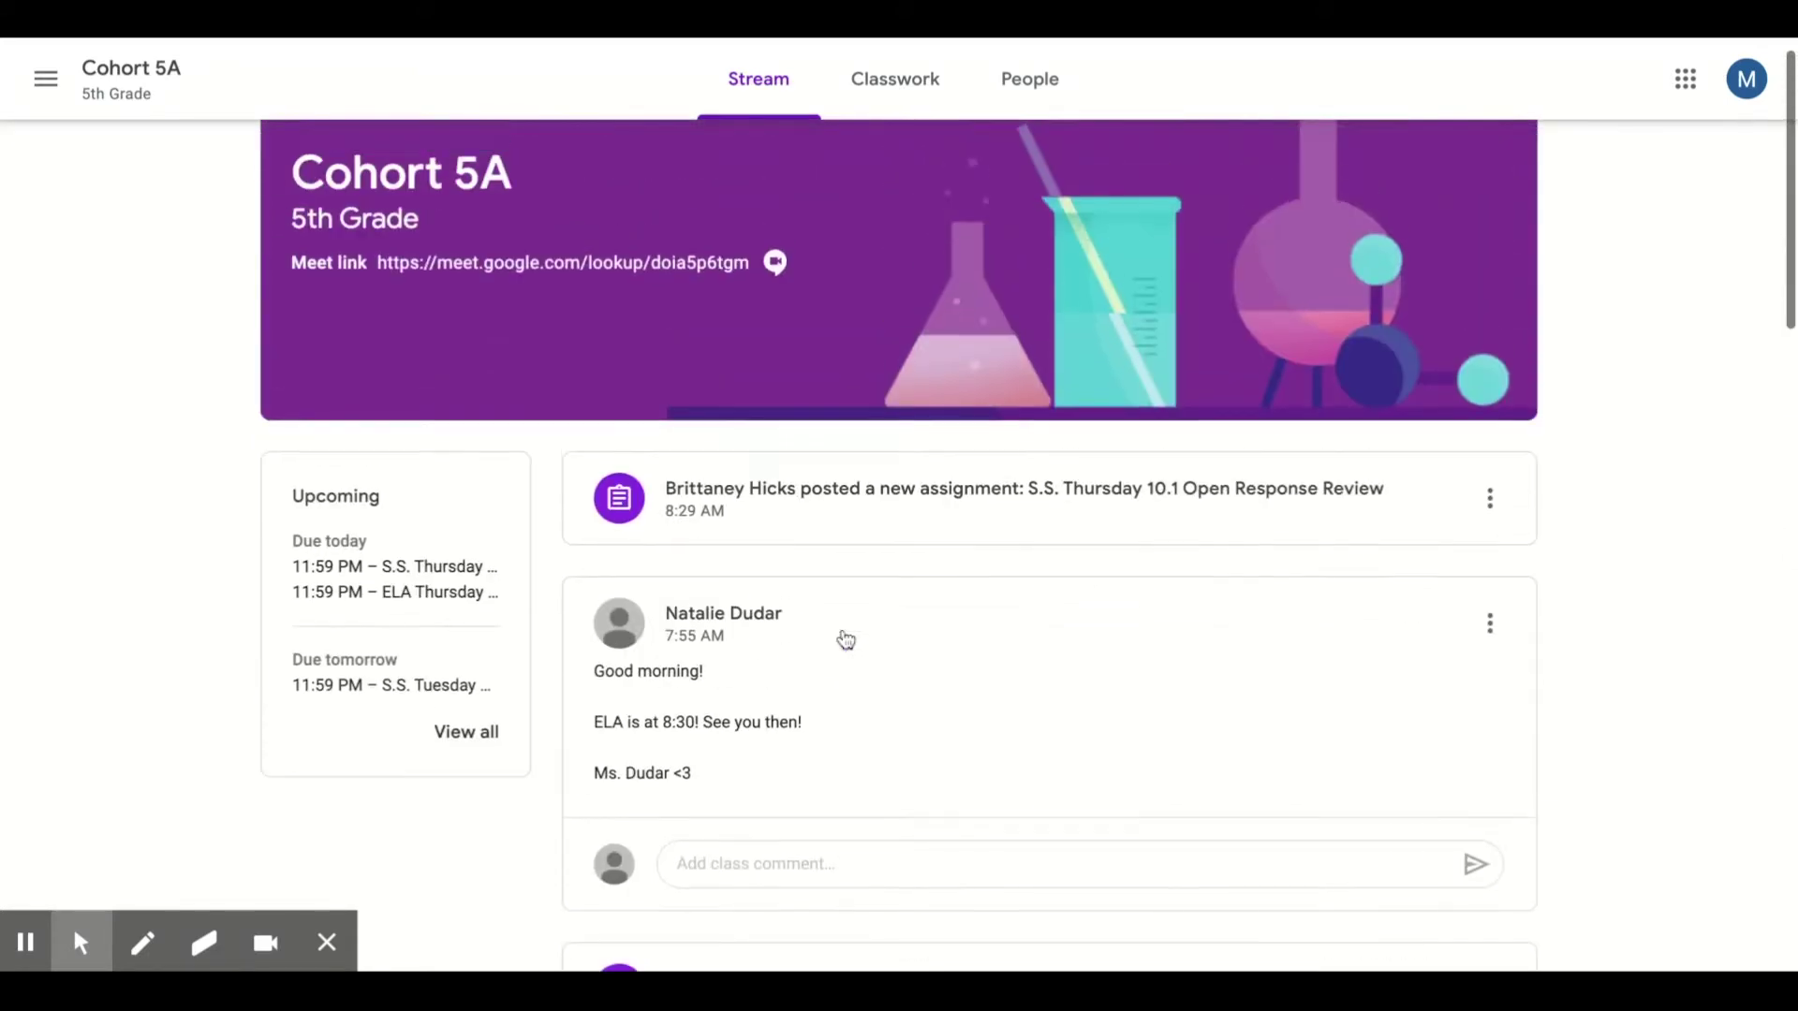
scroll(846, 640, up, 1)
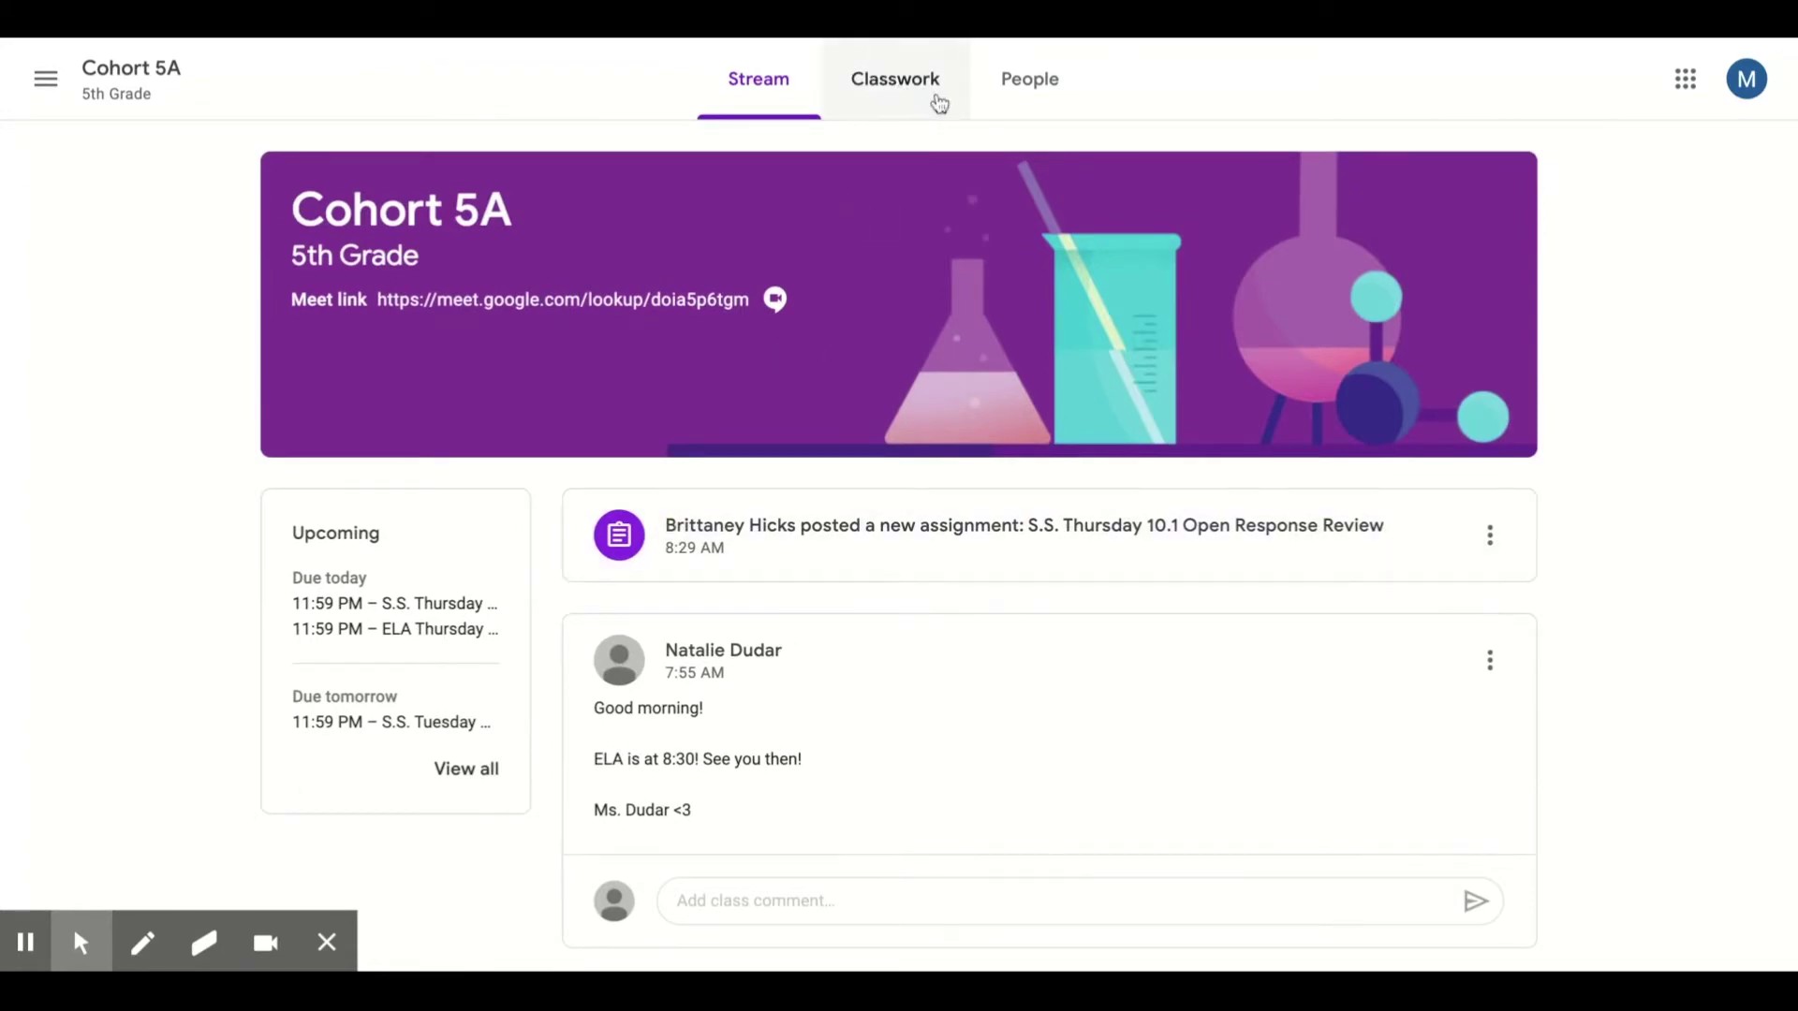
click(939, 103)
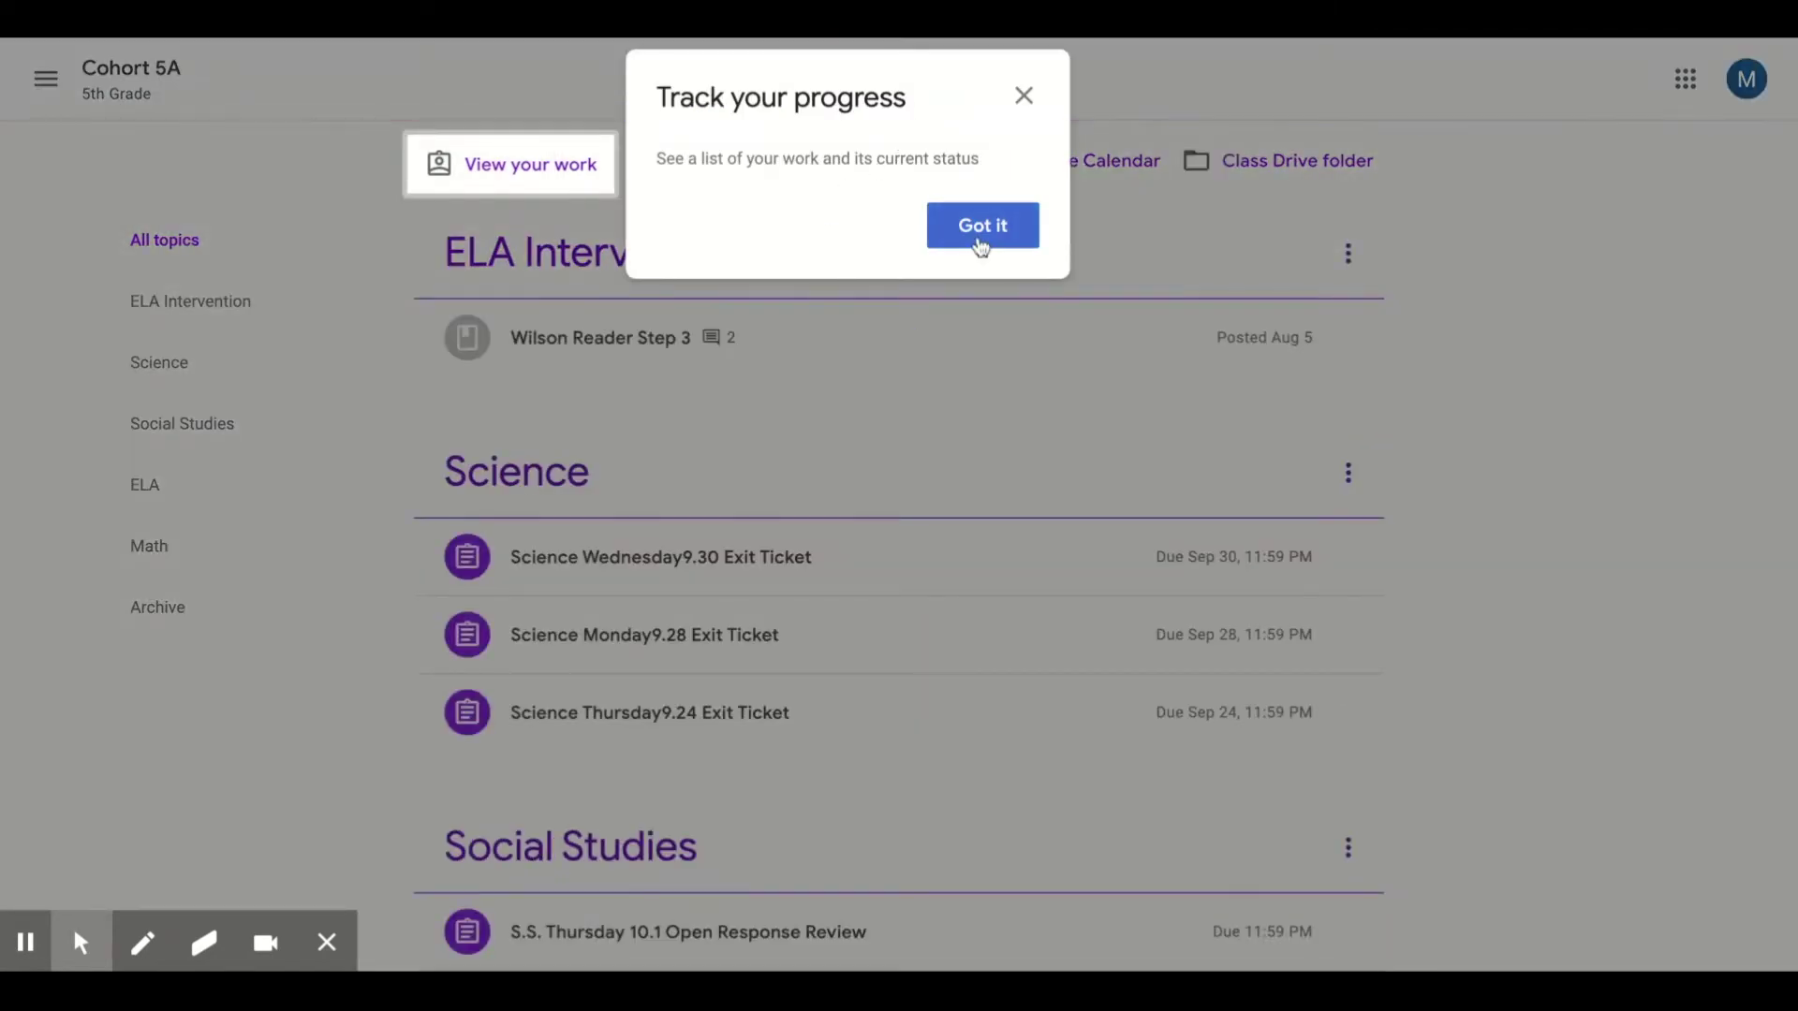
- Dismiss the Track your progress tip and browse topics from ELA Intervention down to Archive
click(980, 247)
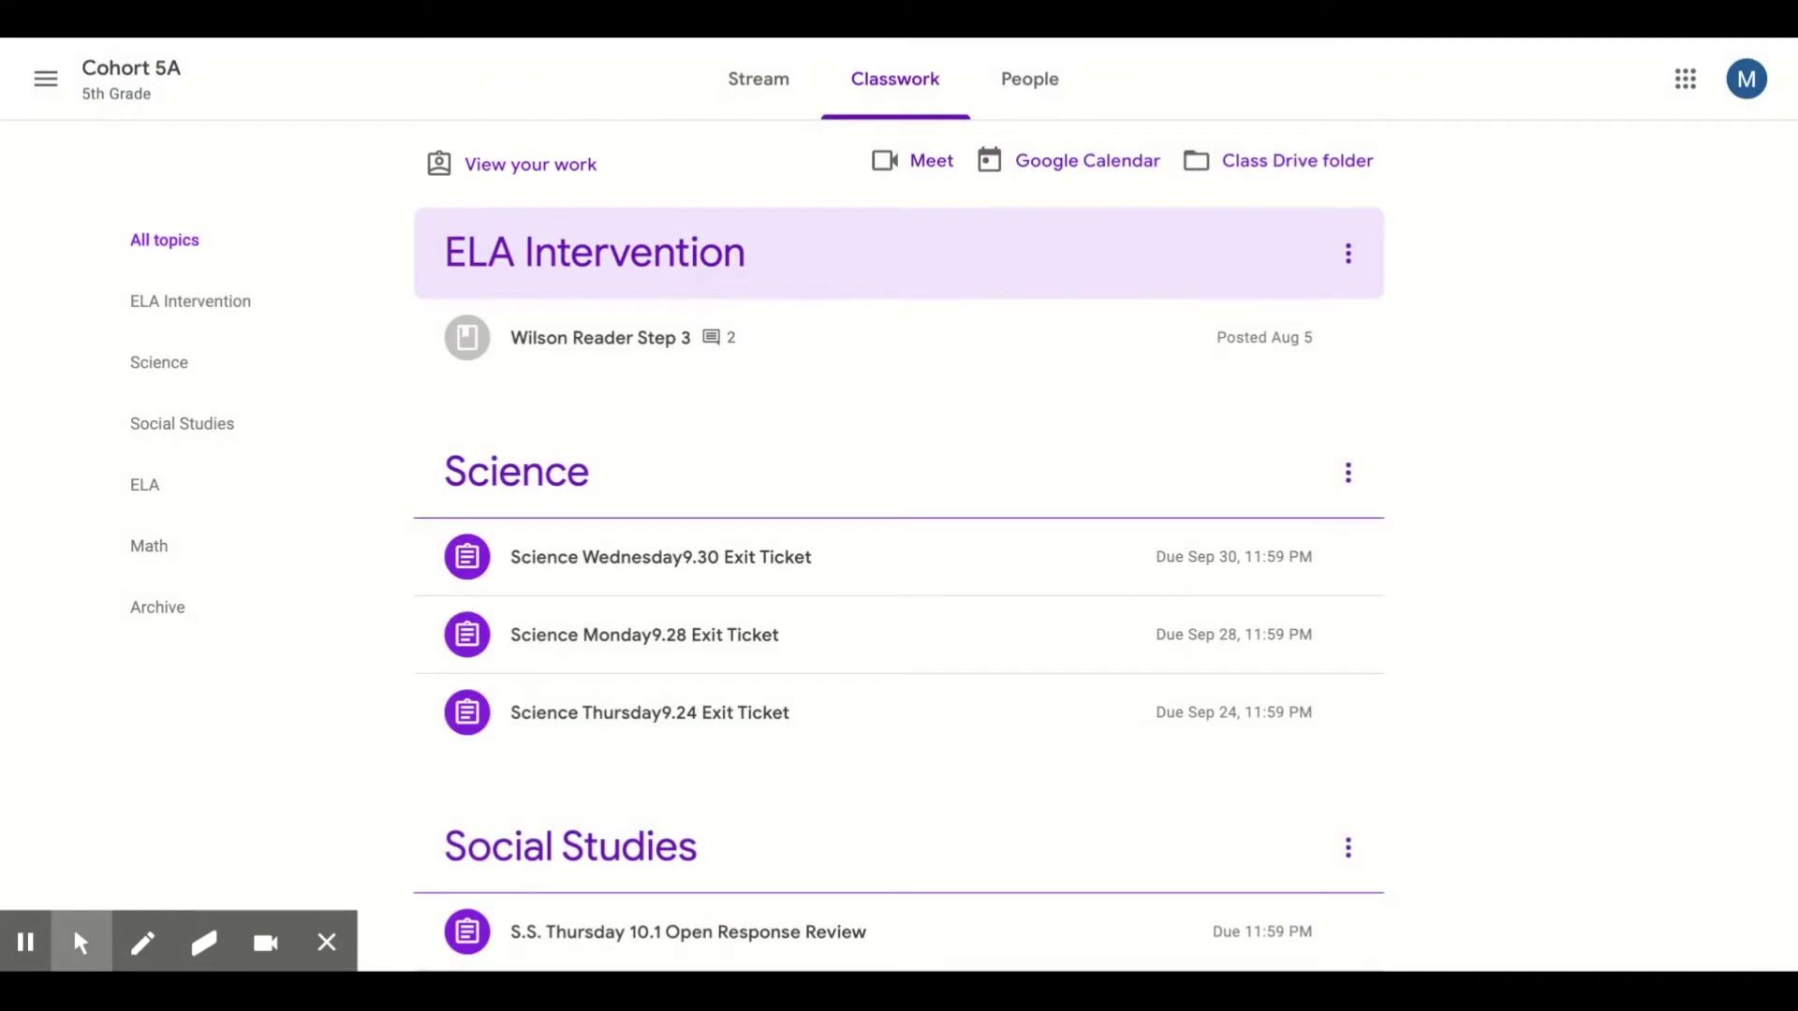
scroll(1451, 731, down, 1)
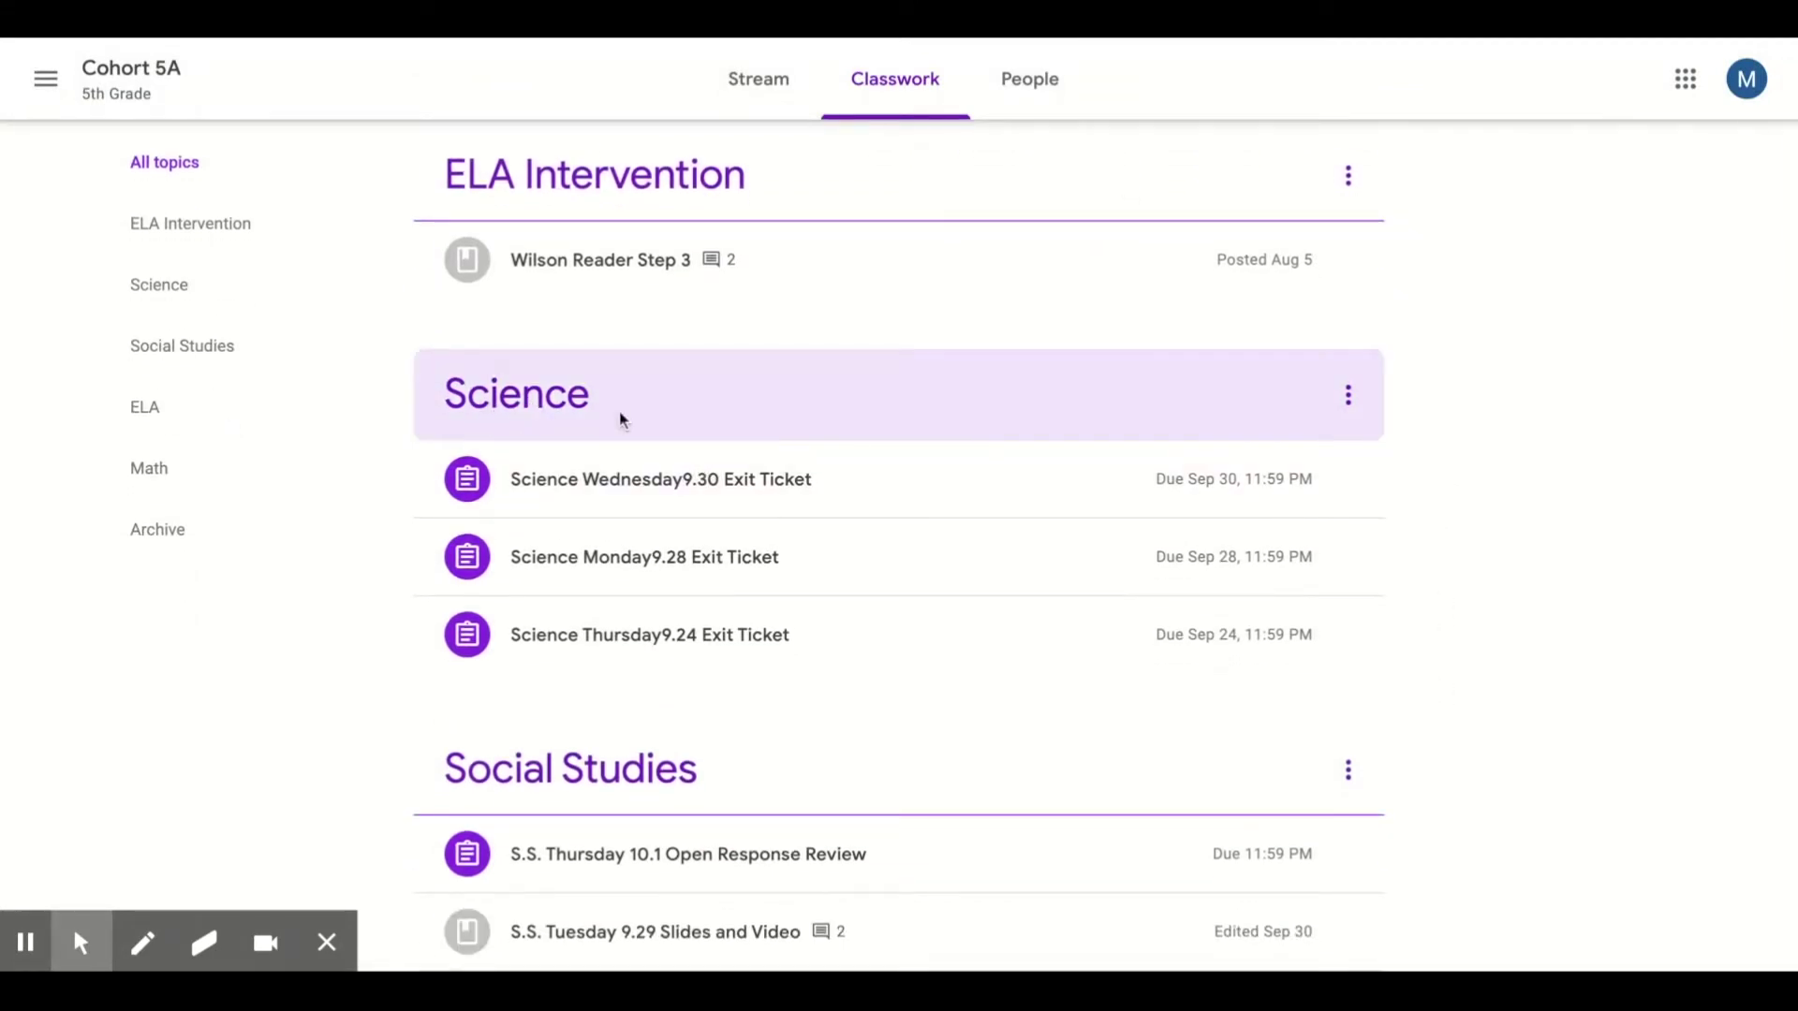
scroll(374, 727, down, 3)
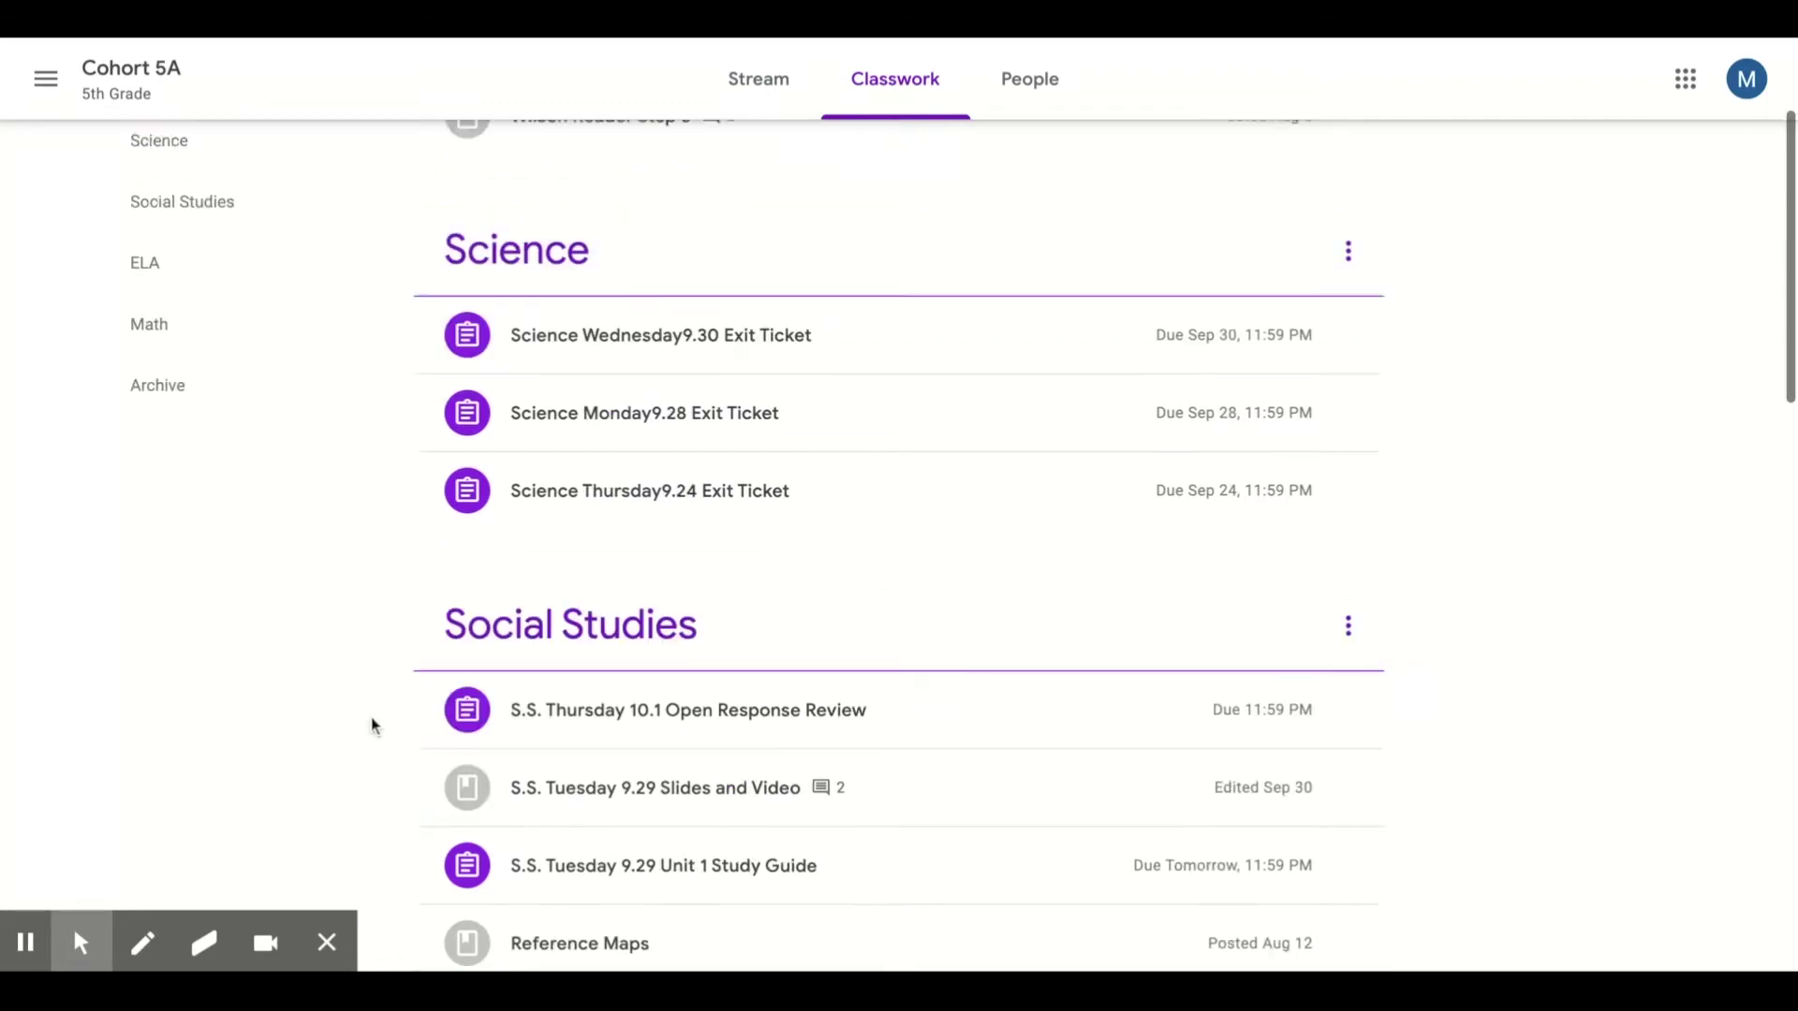
scroll(305, 690, down, 2)
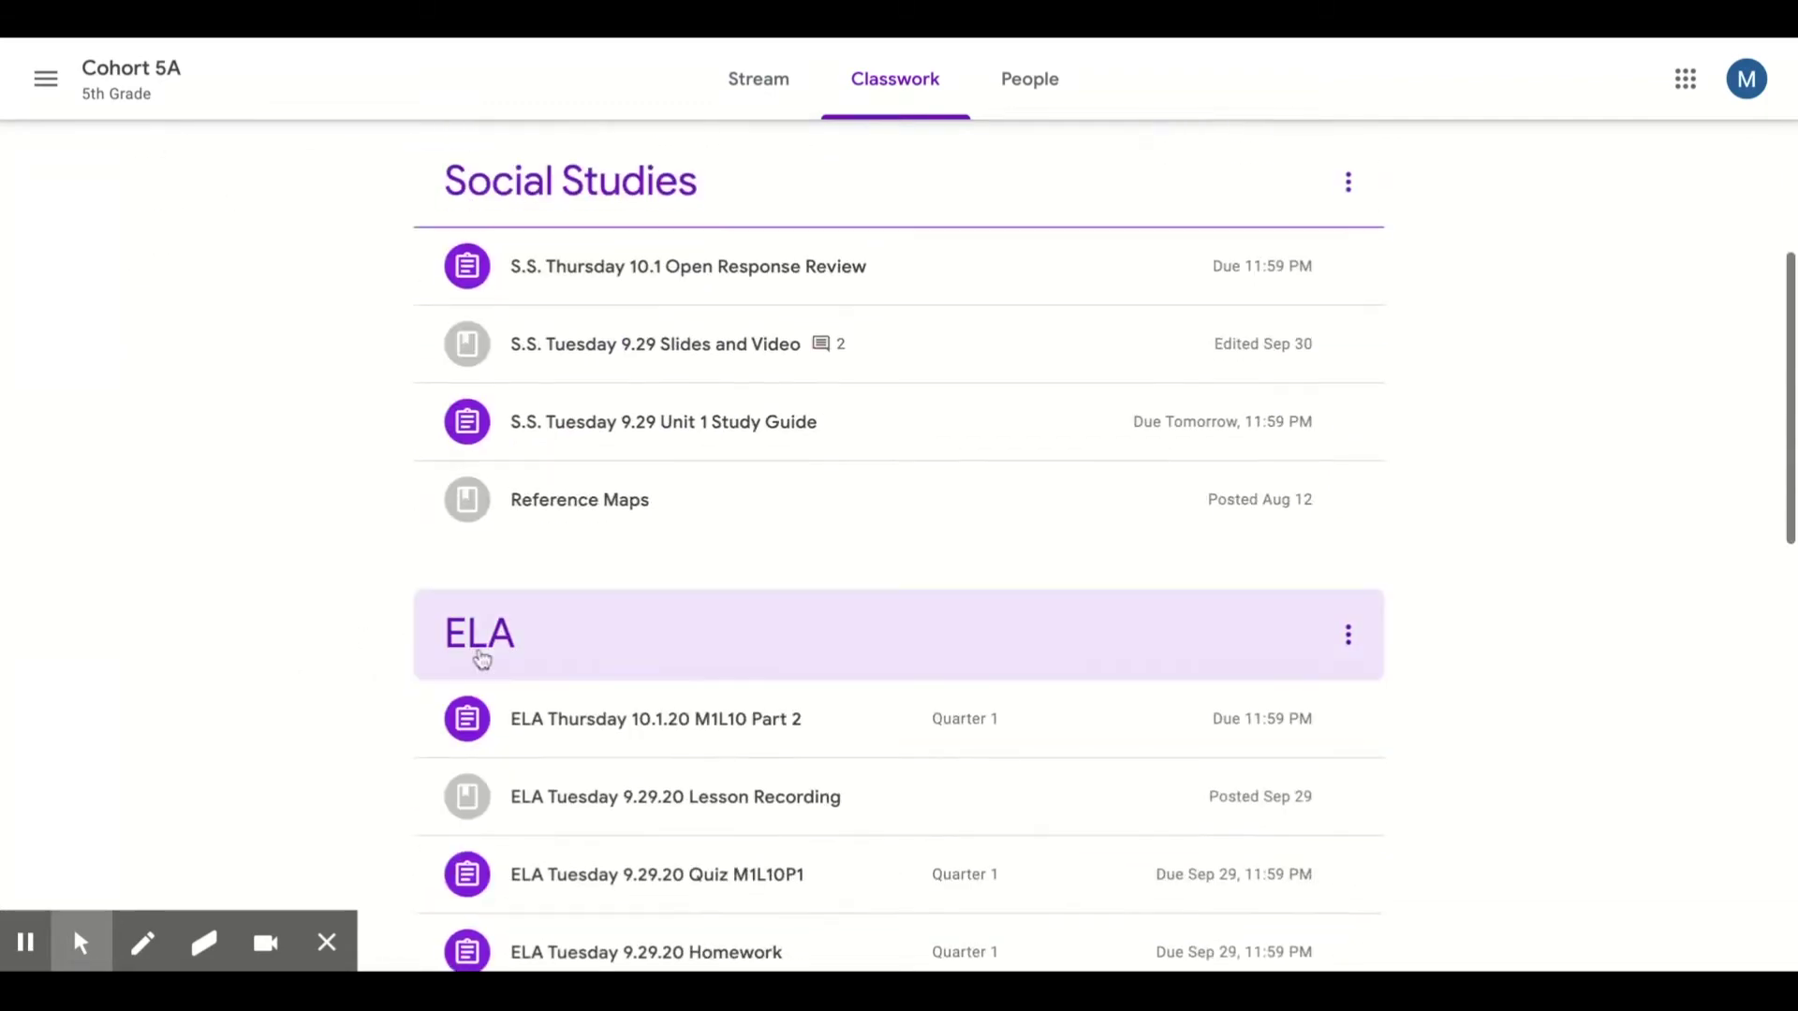
scroll(634, 659, down, 5)
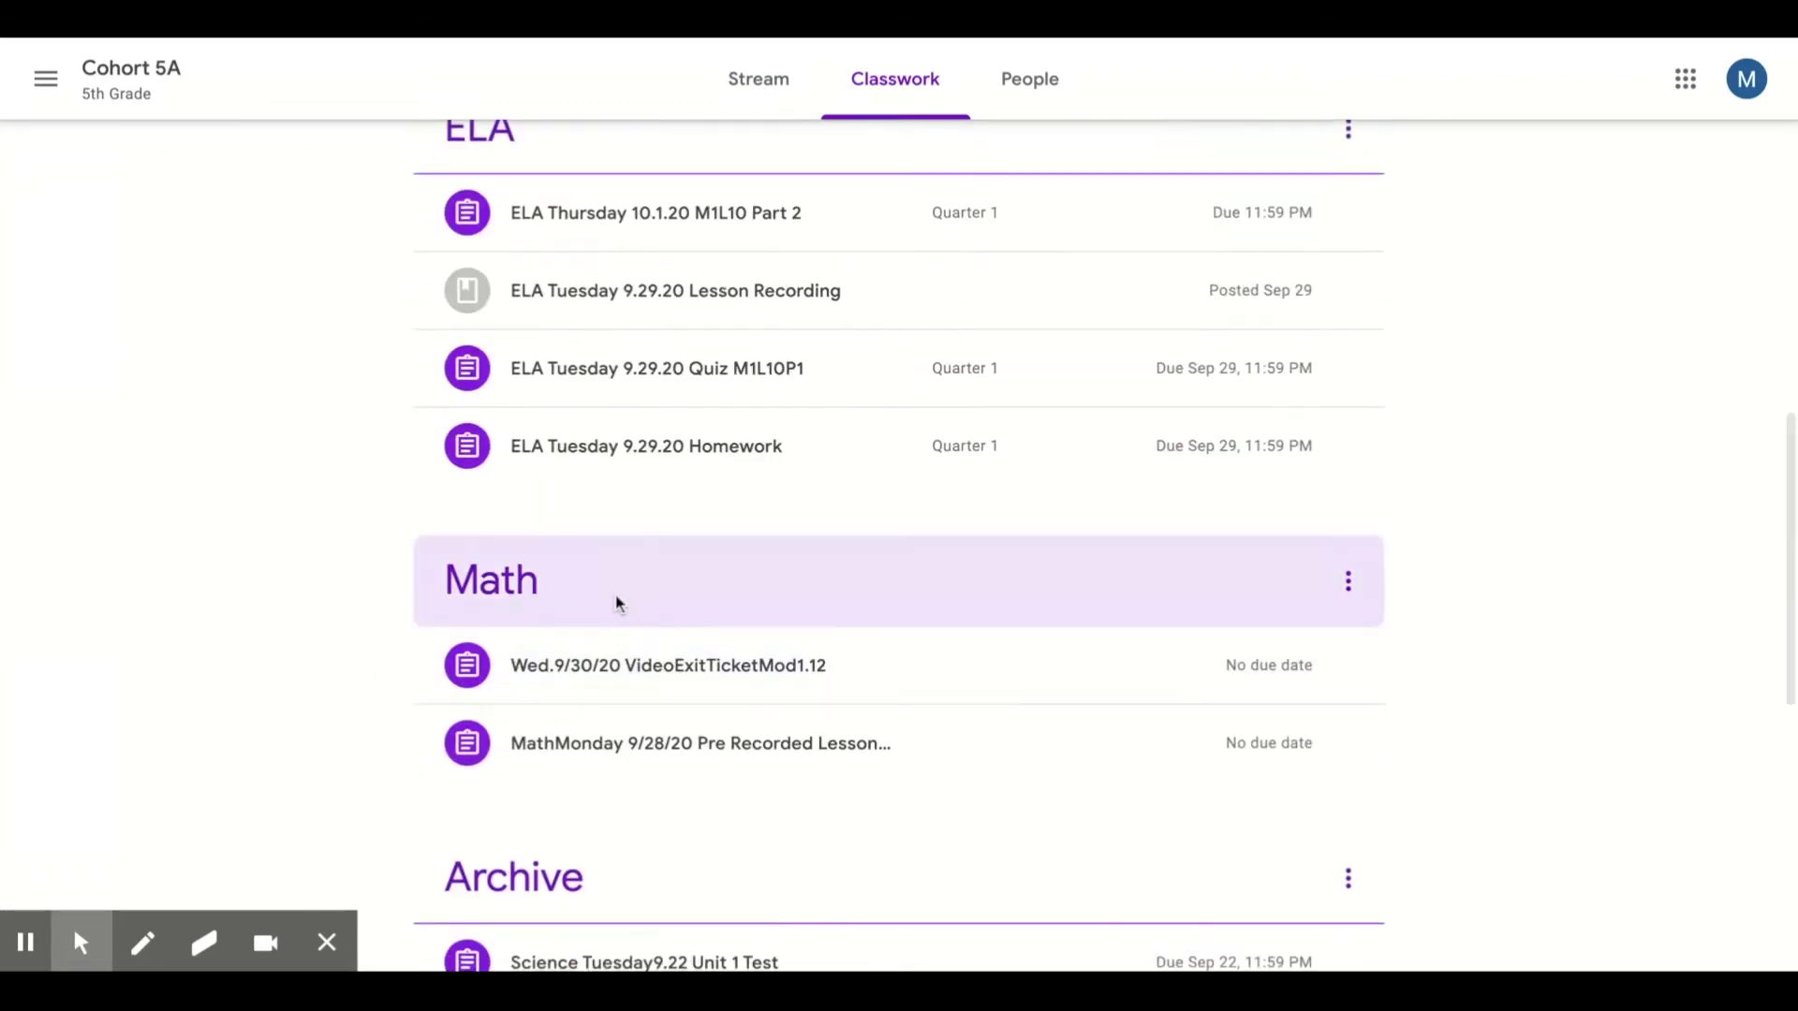
scroll(289, 679, down, 3)
scroll(289, 679, down, 1)
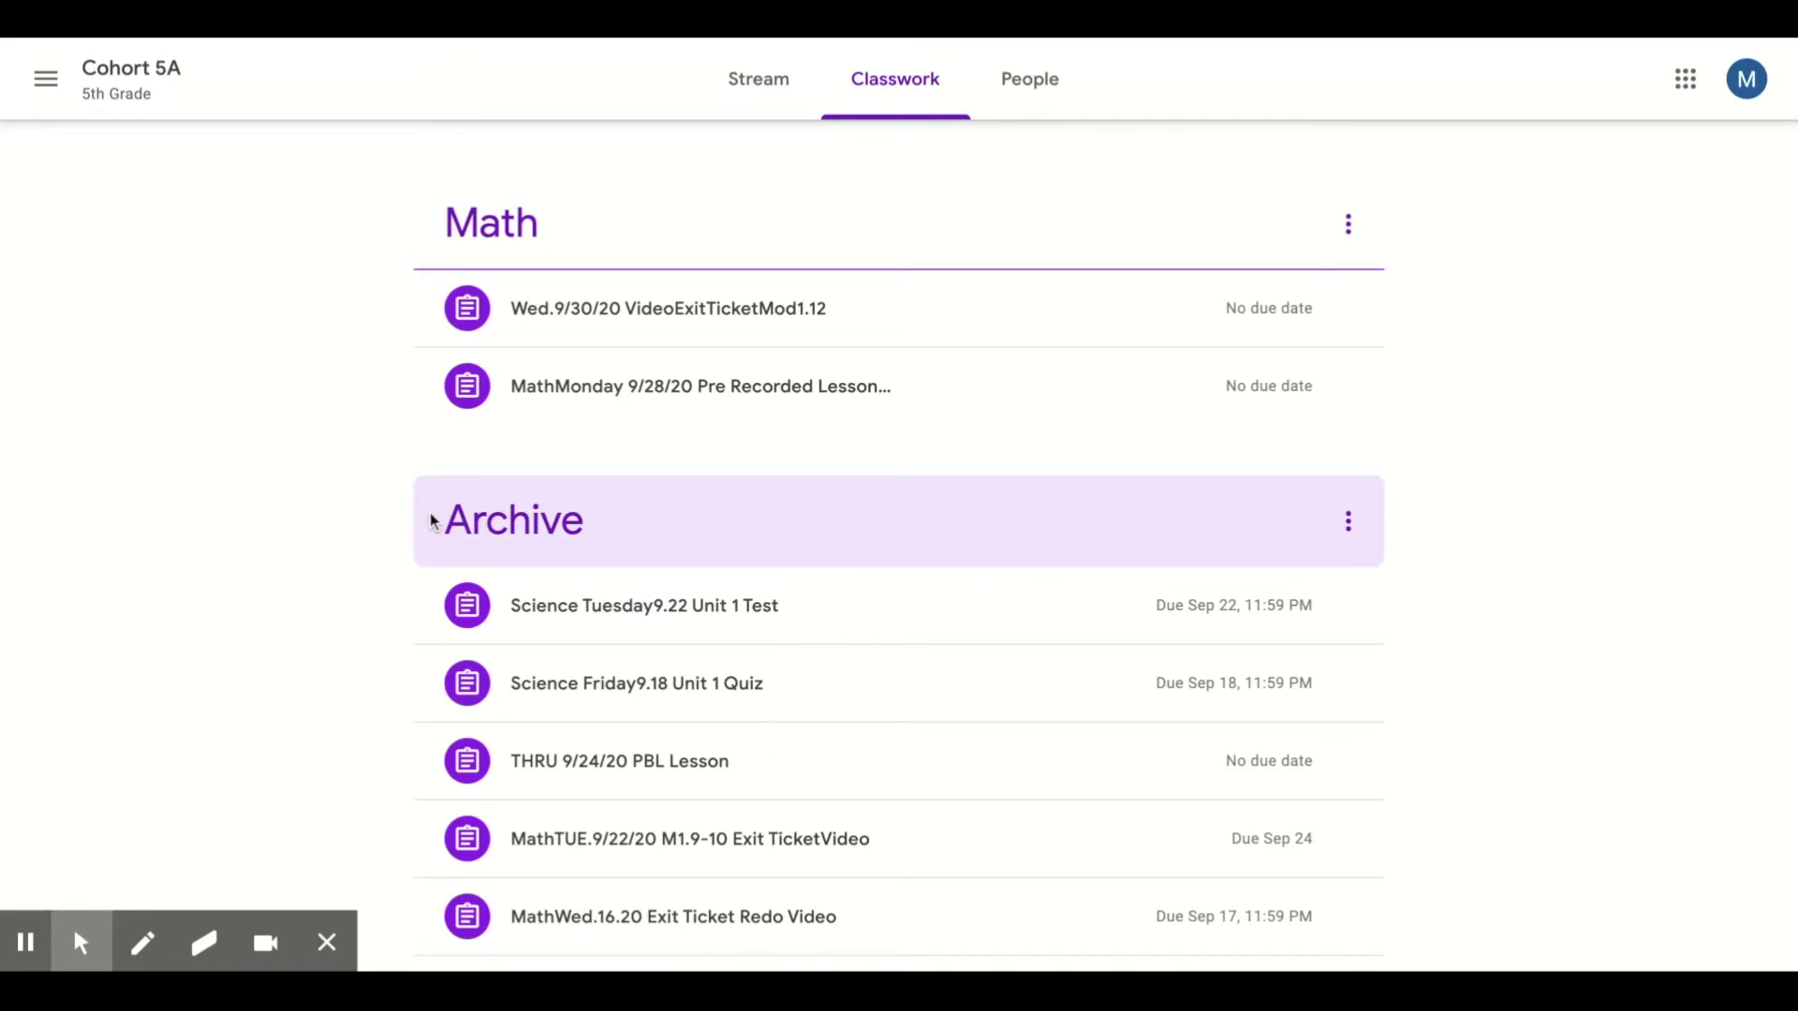
scroll(468, 515, down, 2)
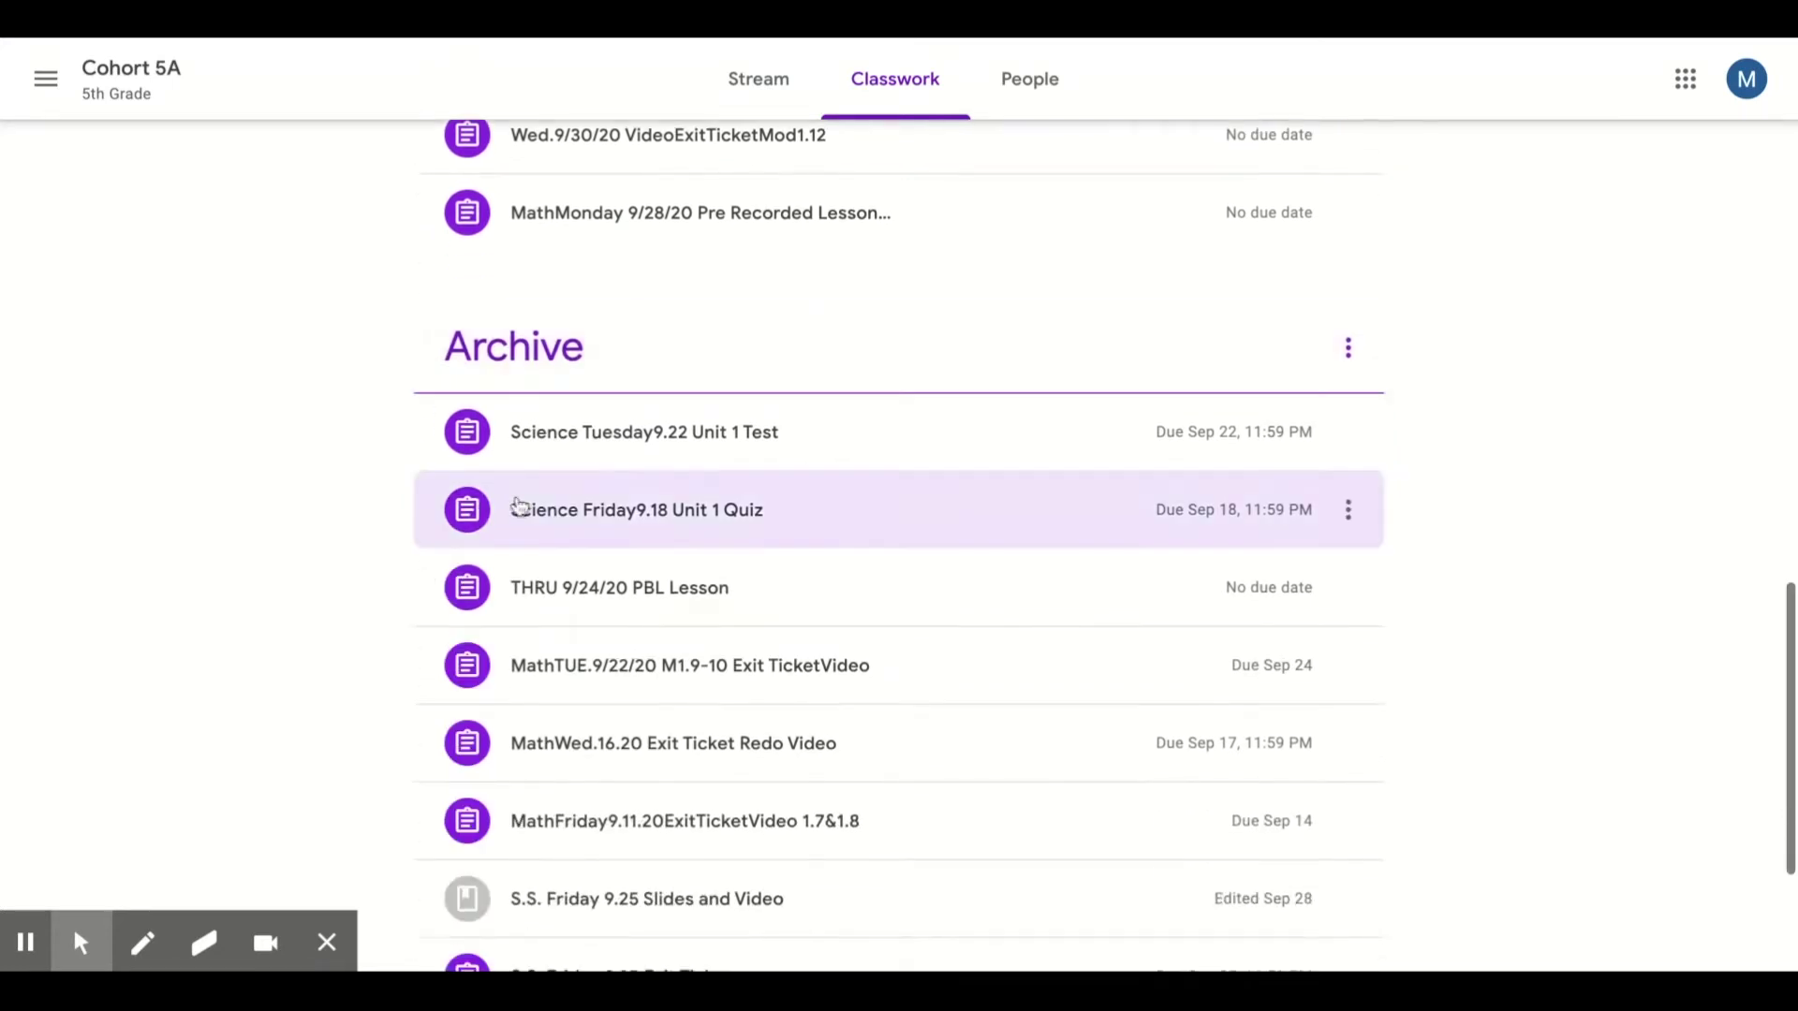
scroll(622, 759, down, 2)
scroll(620, 763, down, 3)
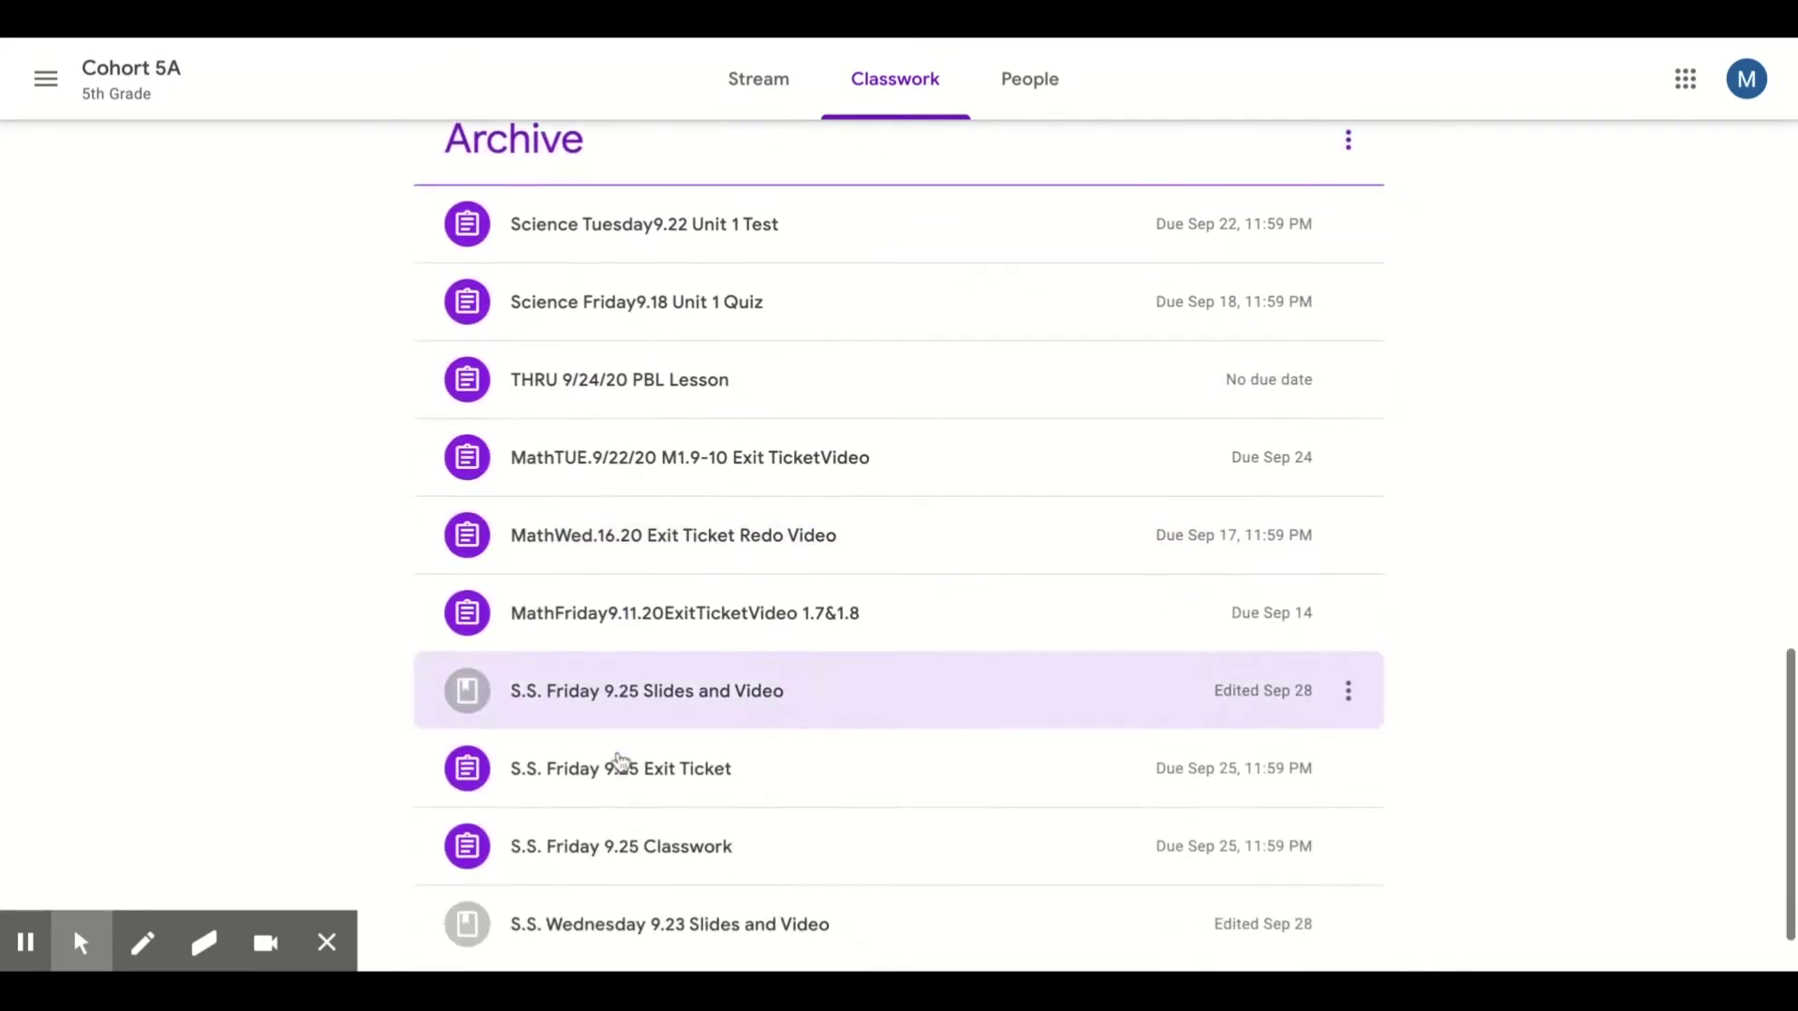
scroll(1481, 602, up, 7)
scroll(1480, 602, up, 7)
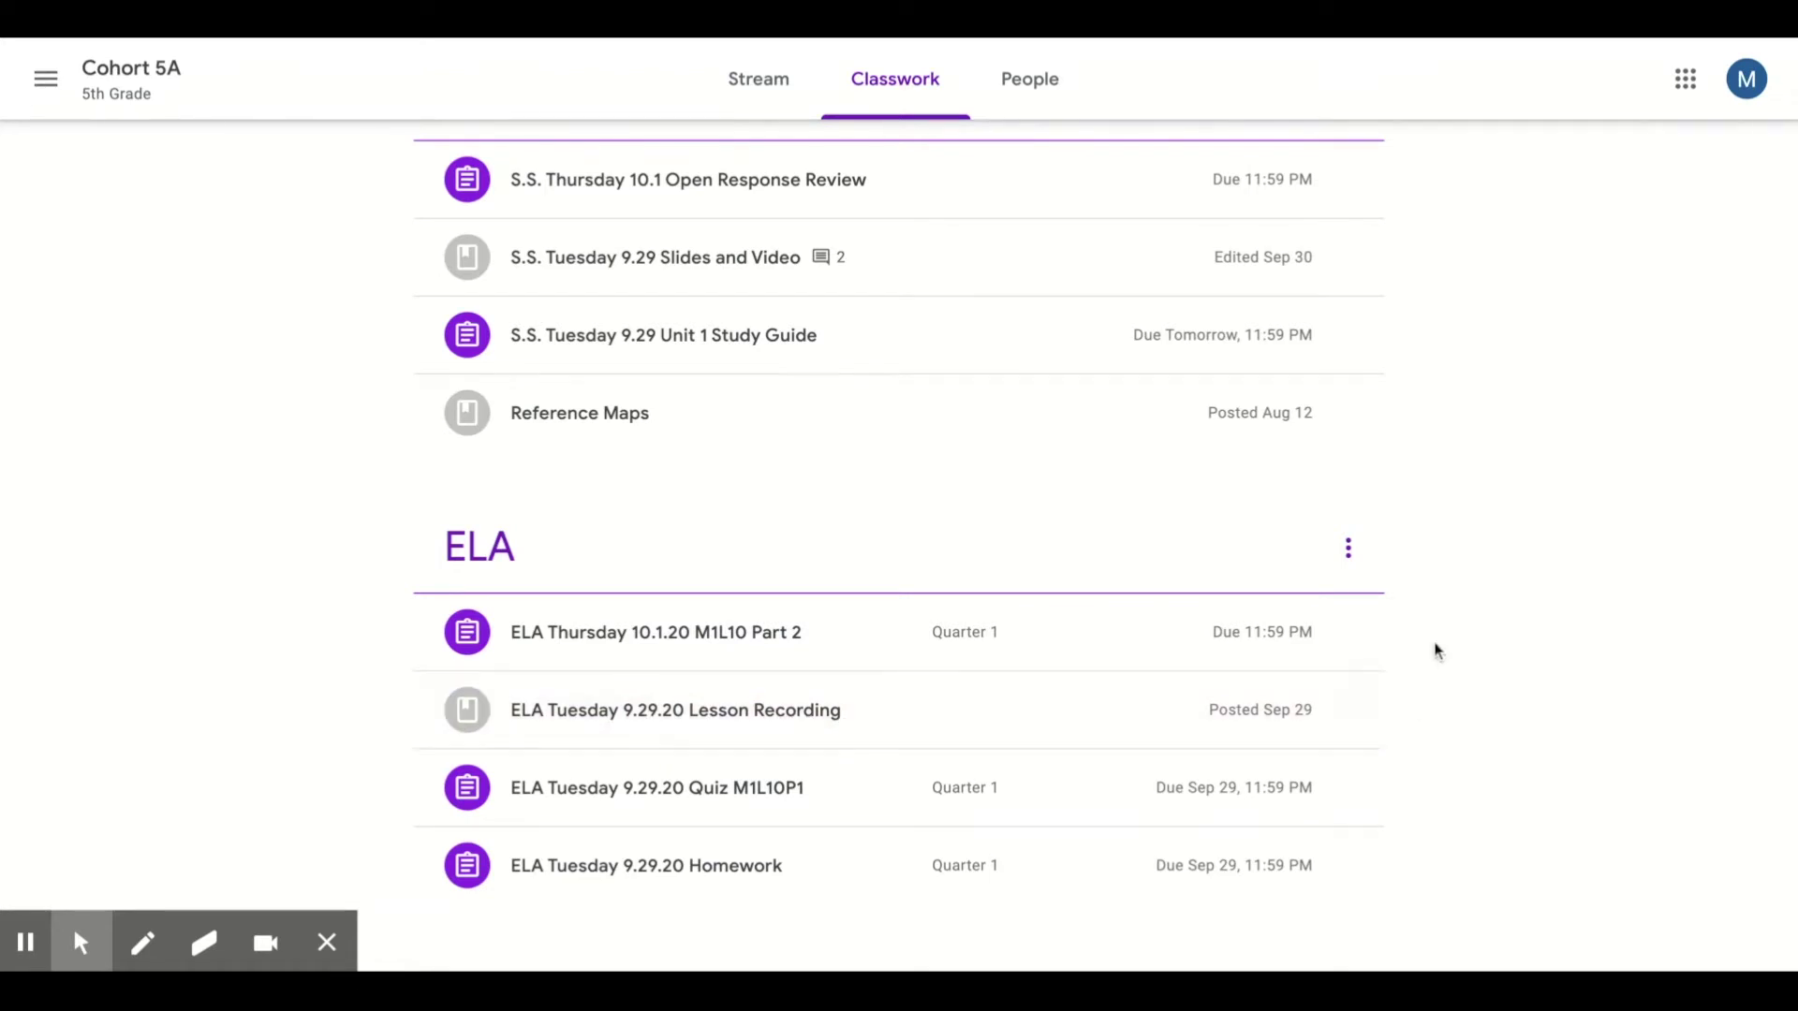
scroll(1435, 649, up, 8)
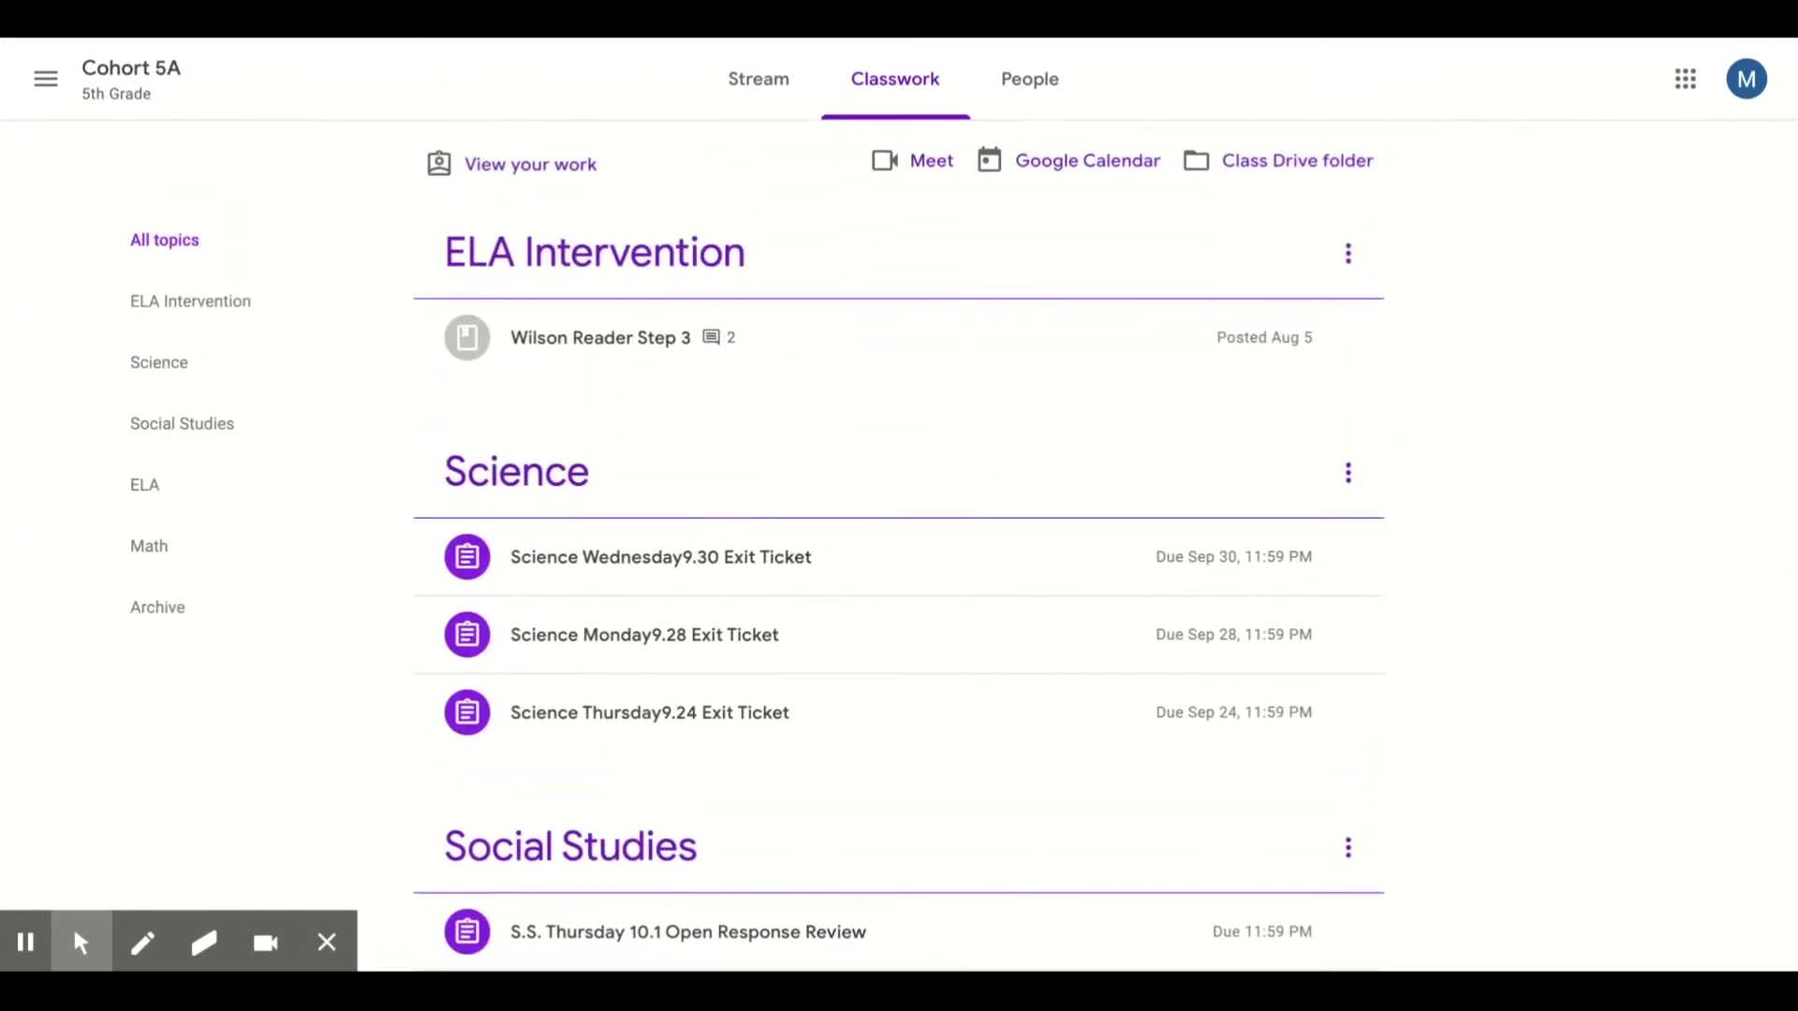
click(510, 172)
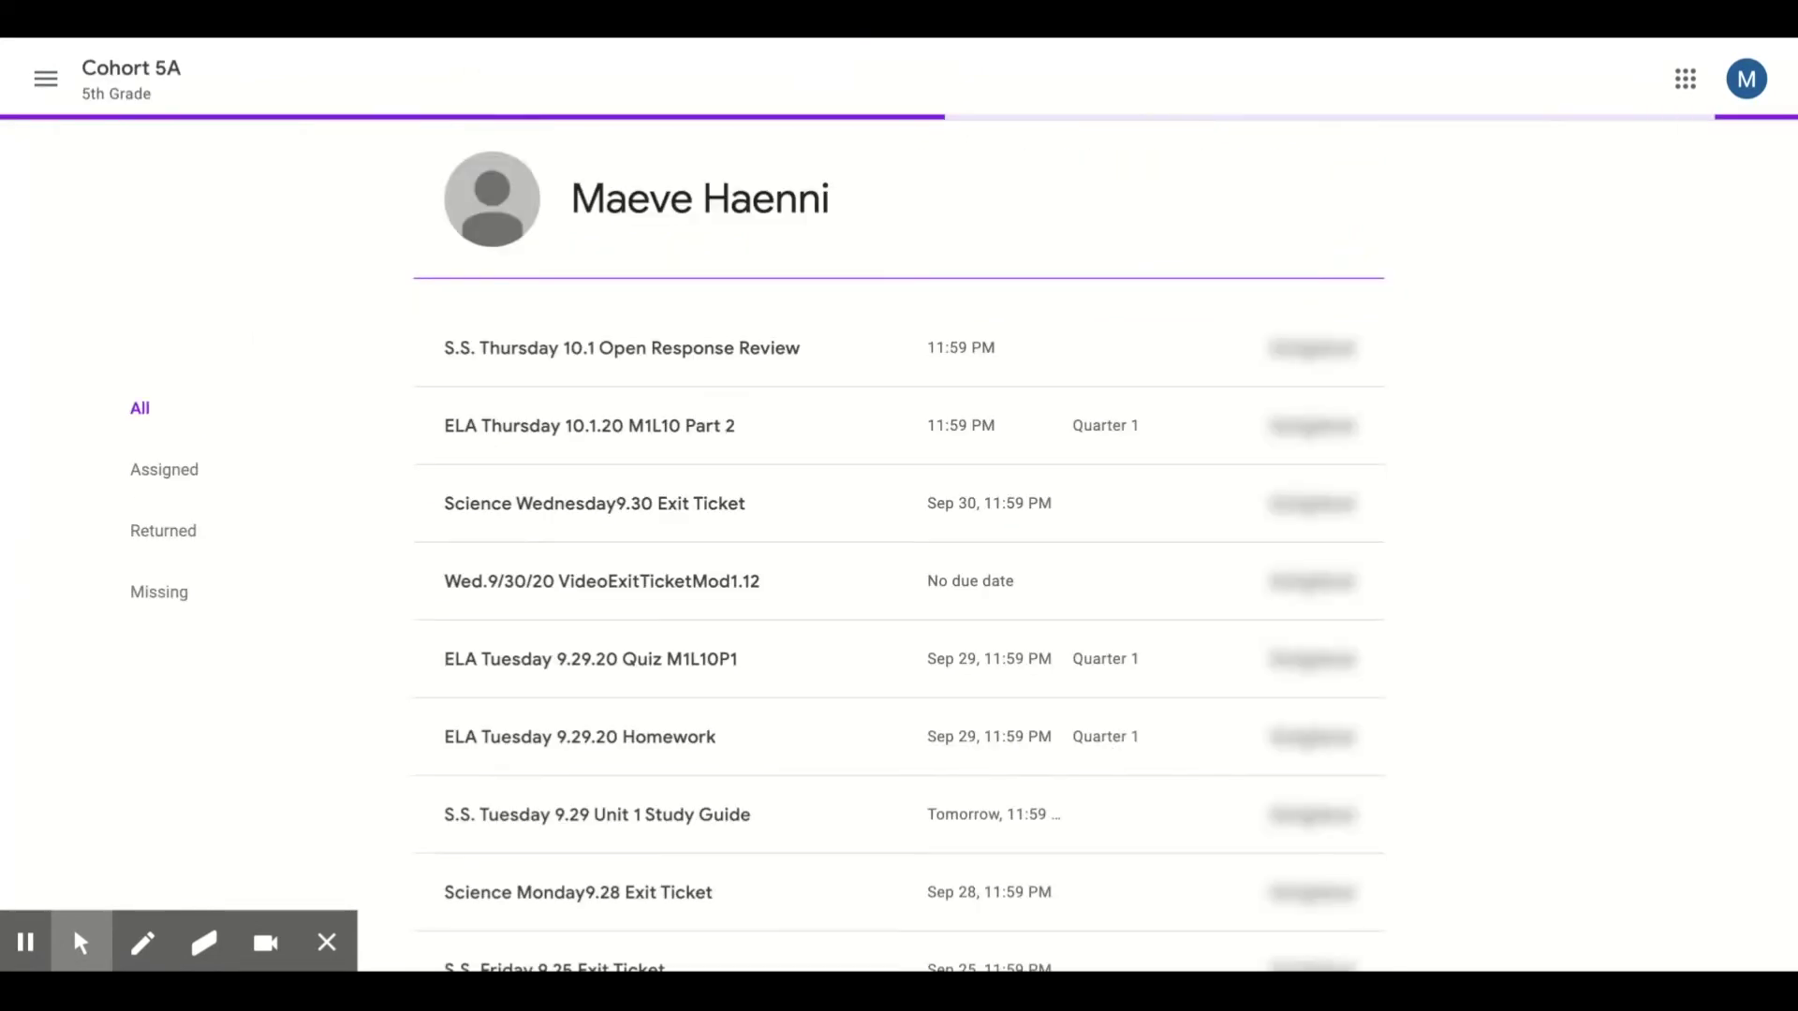
scroll(1482, 601, down, 3)
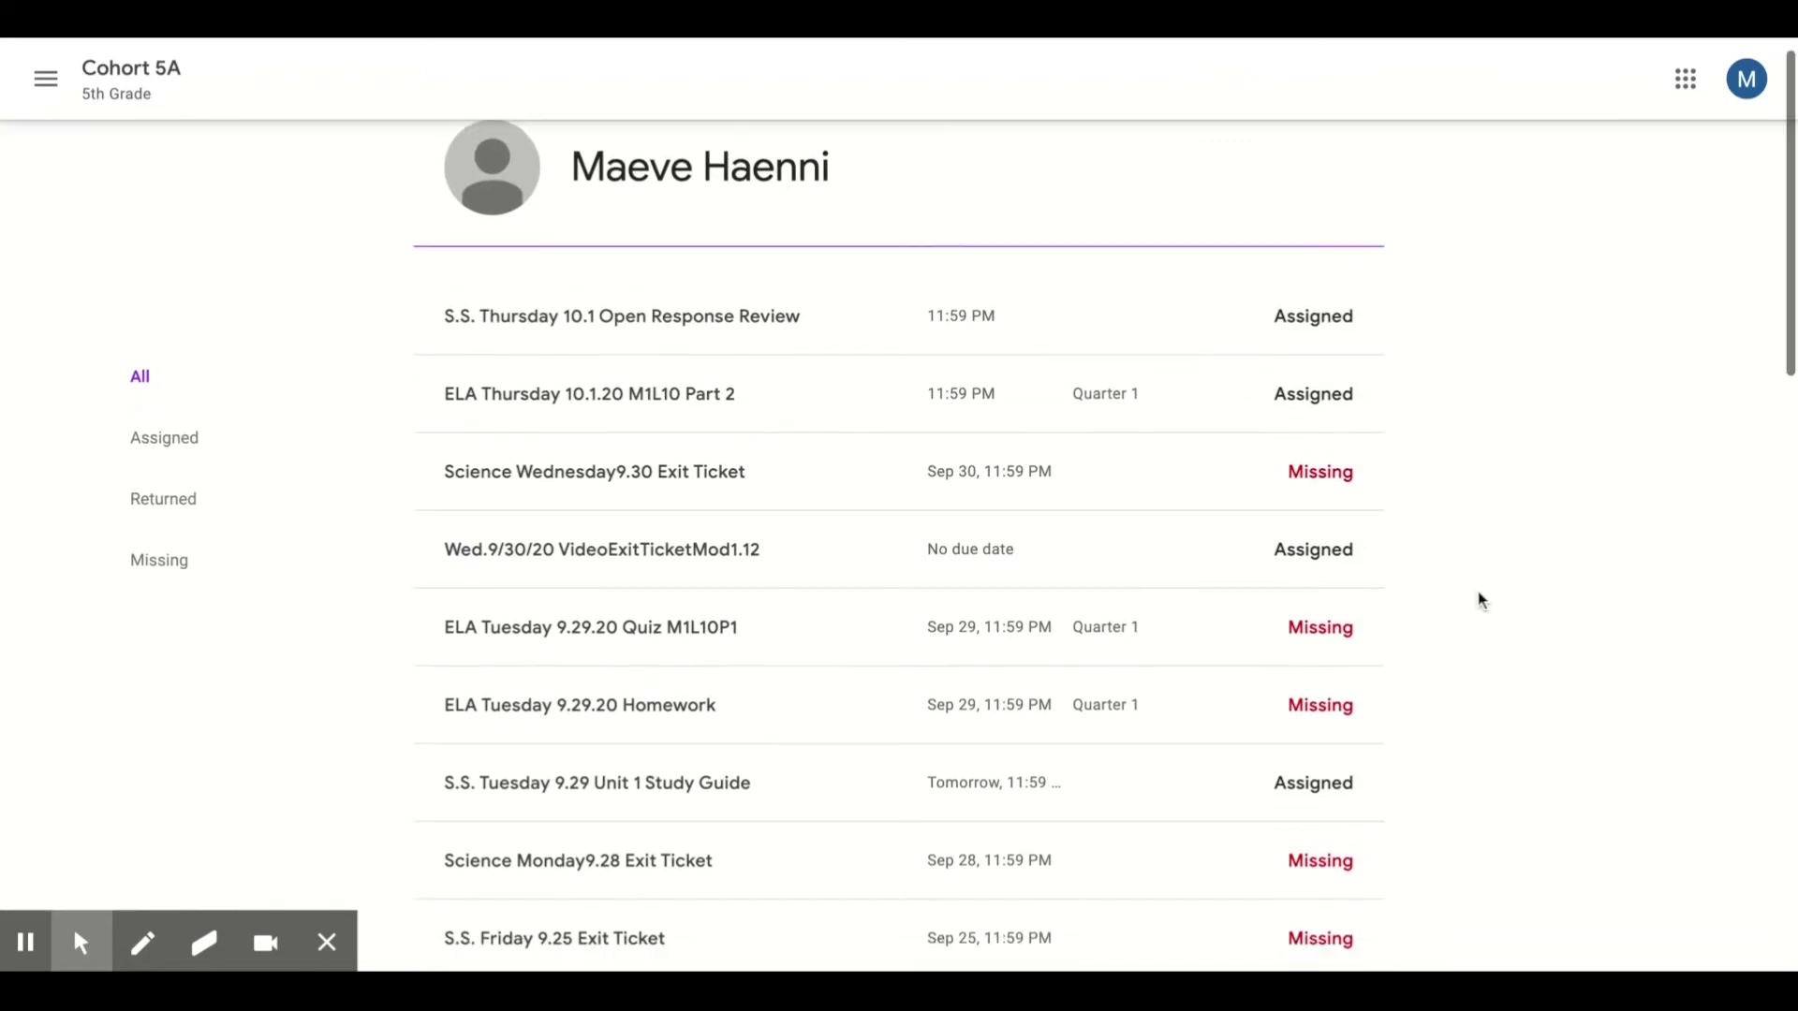
scroll(1481, 602, down, 4)
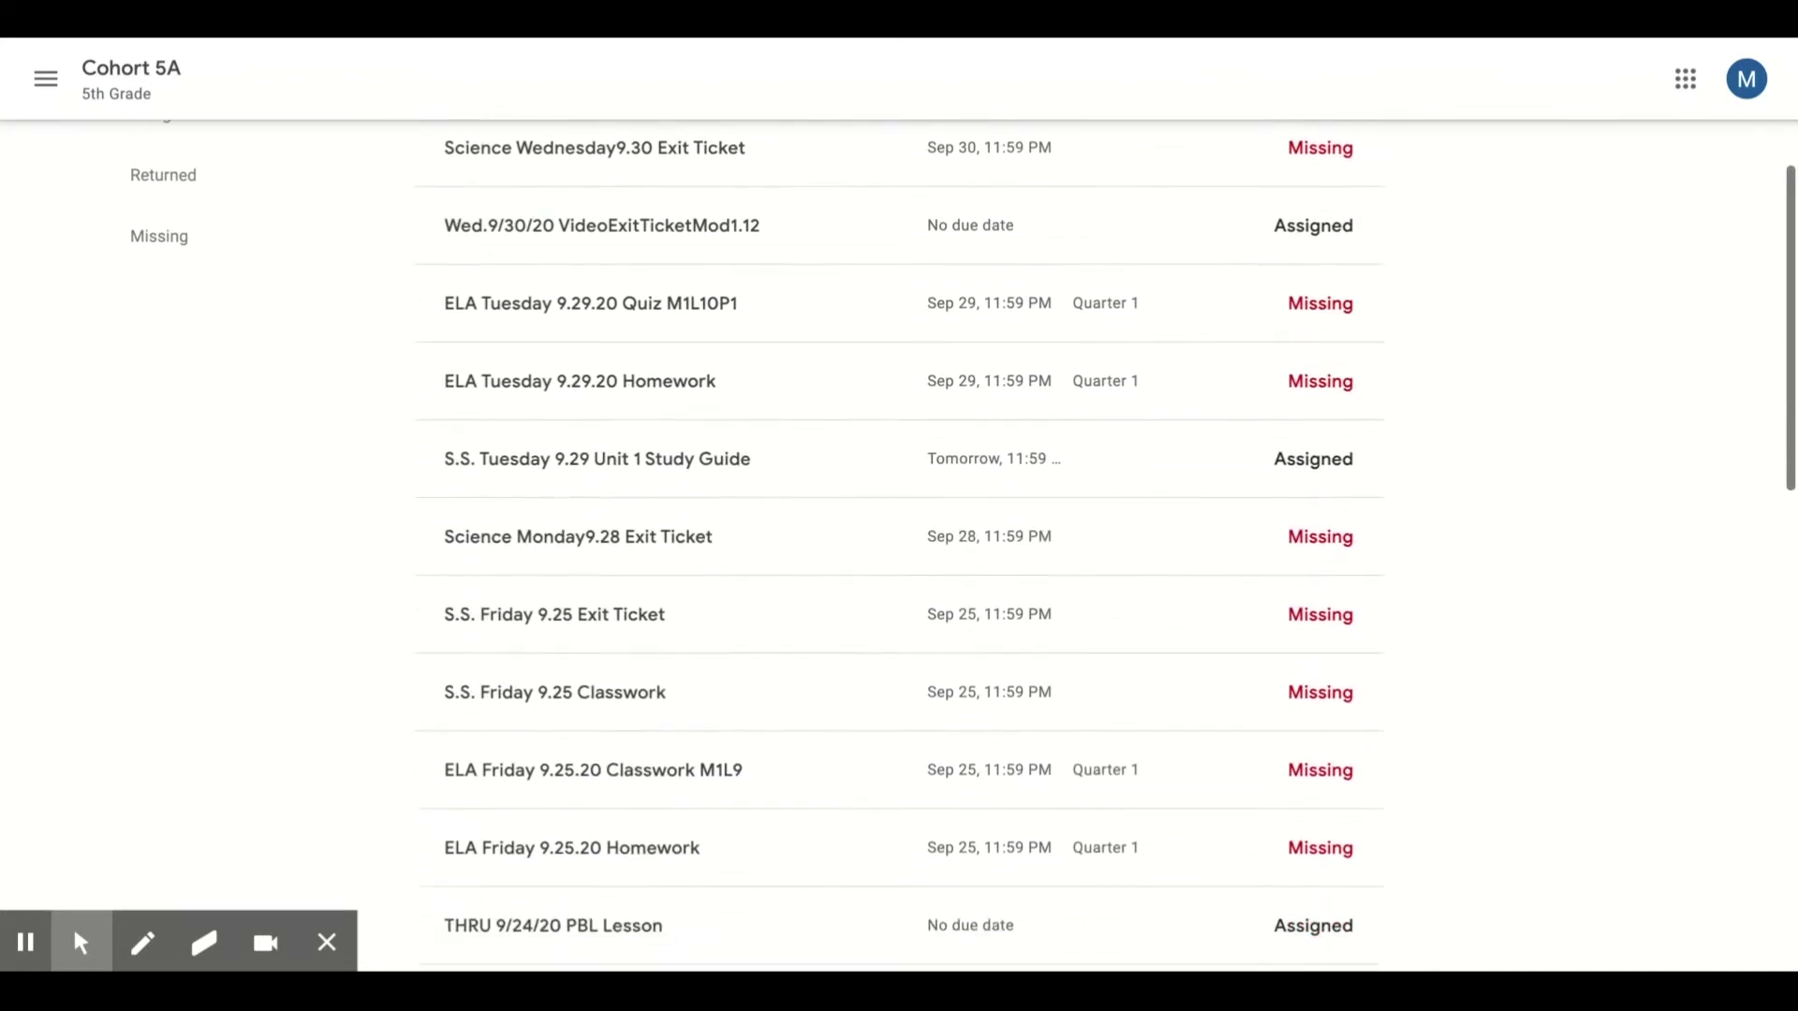
scroll(1481, 601, down, 5)
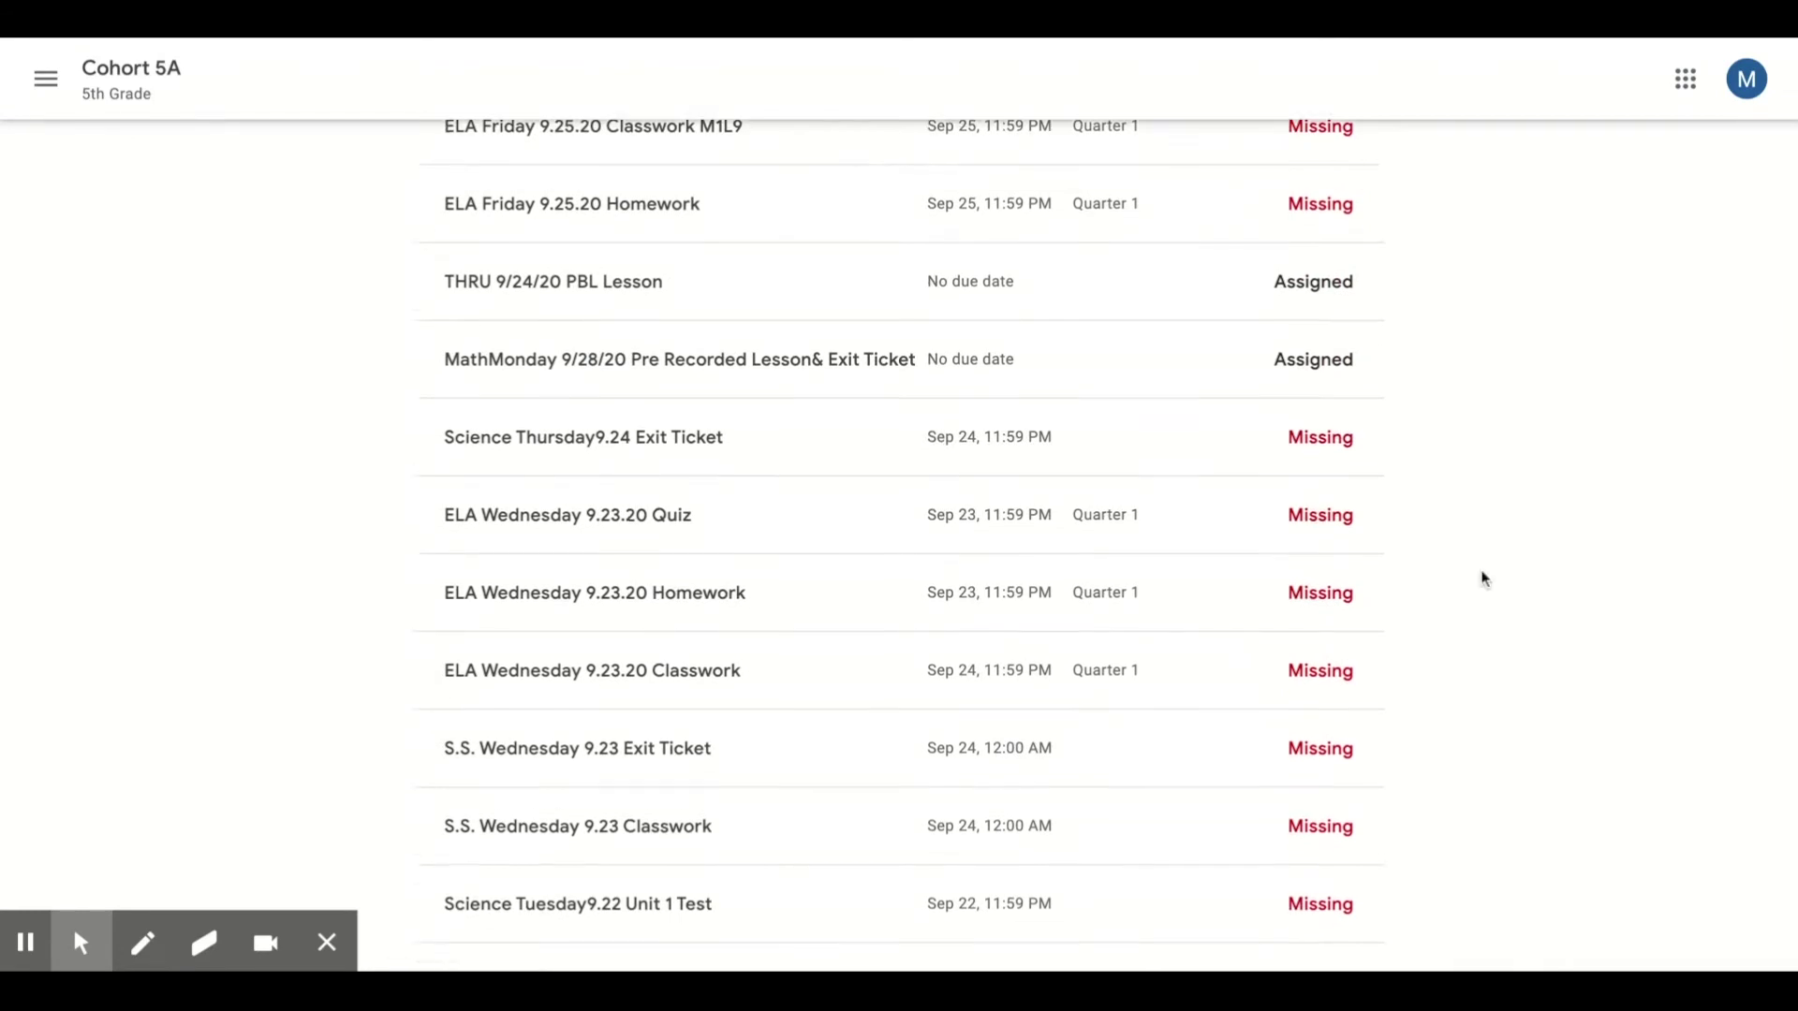
scroll(1482, 579, up, 5)
scroll(1484, 579, up, 5)
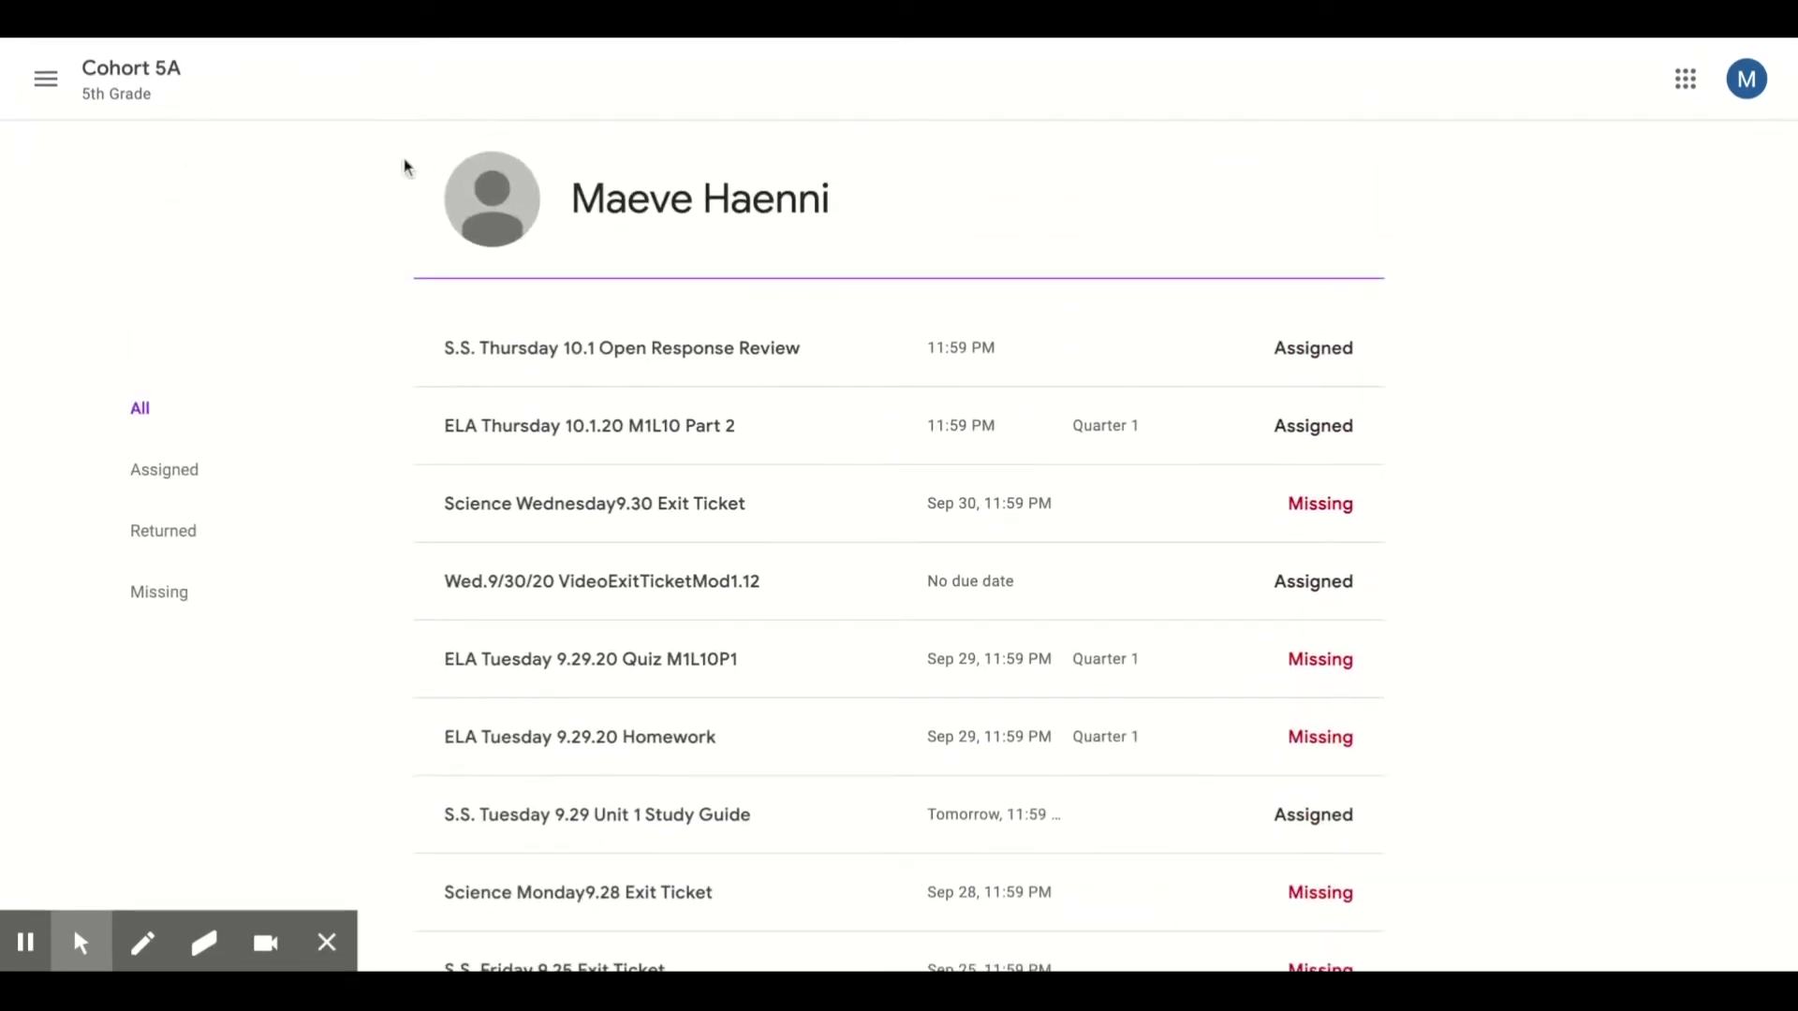
key(alt+Left)
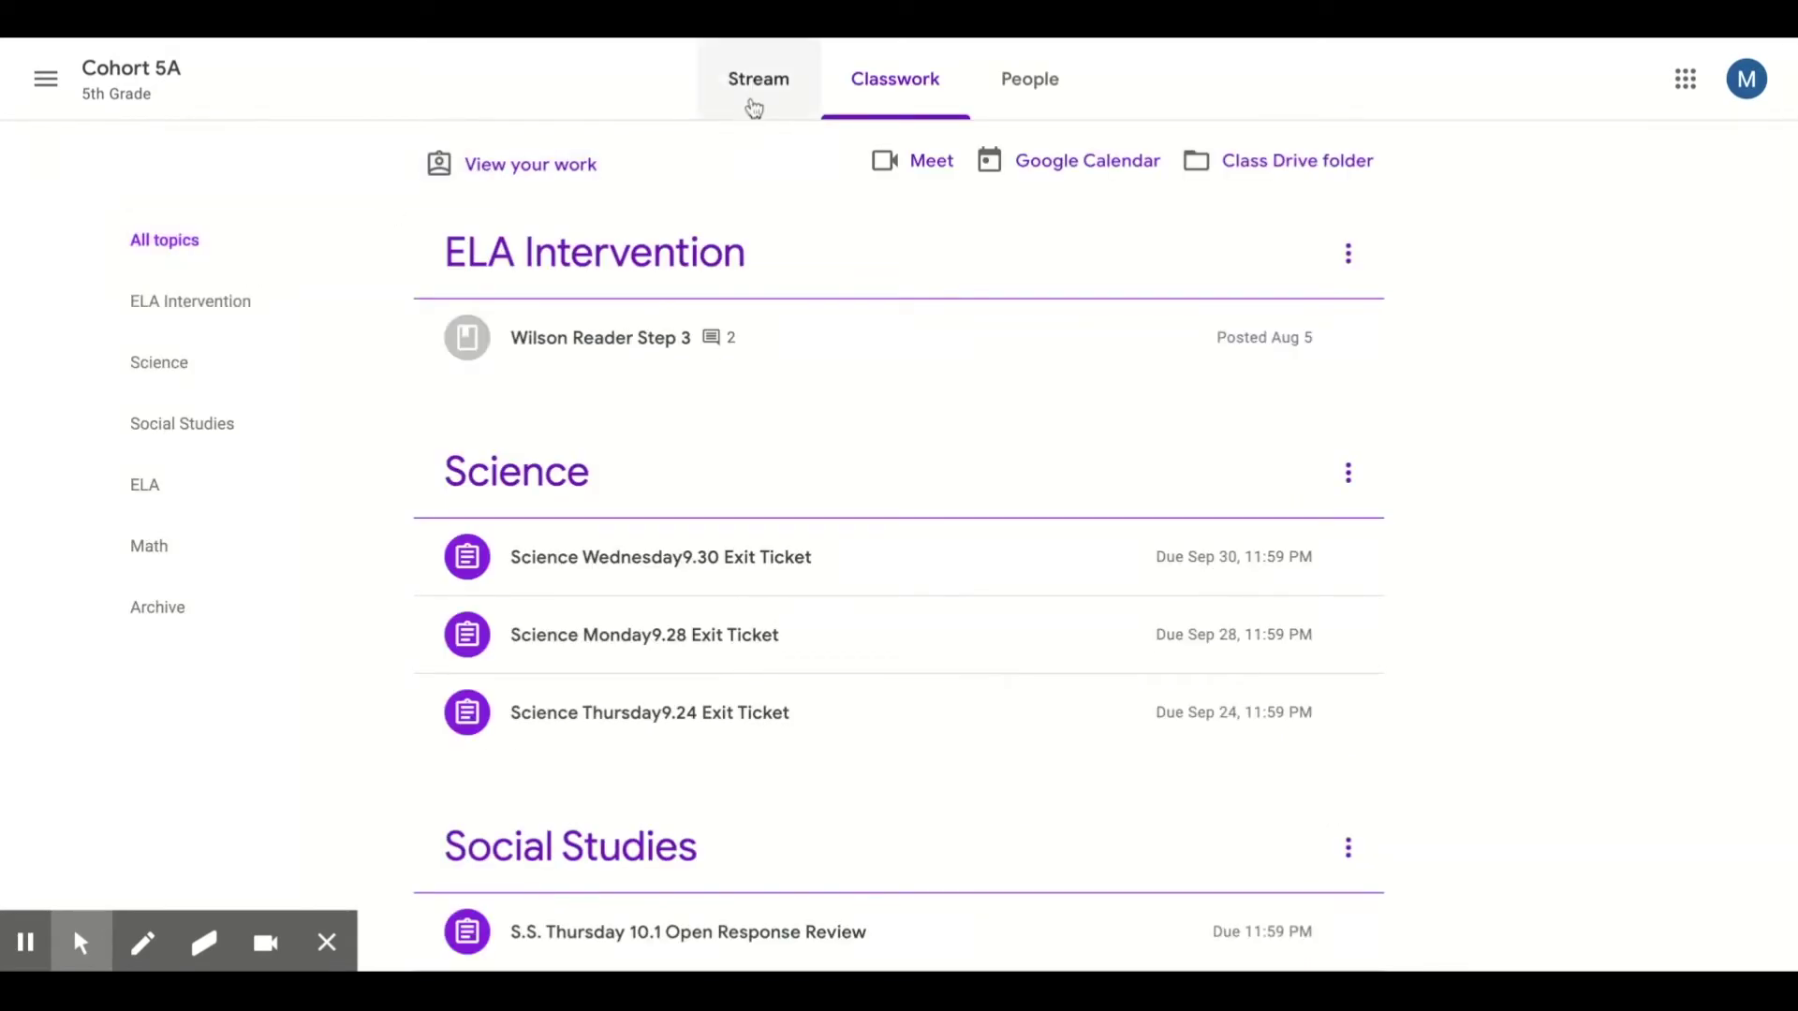
- Return to the Cohort 5A Stream page showing the Meet link and posts
click(750, 93)
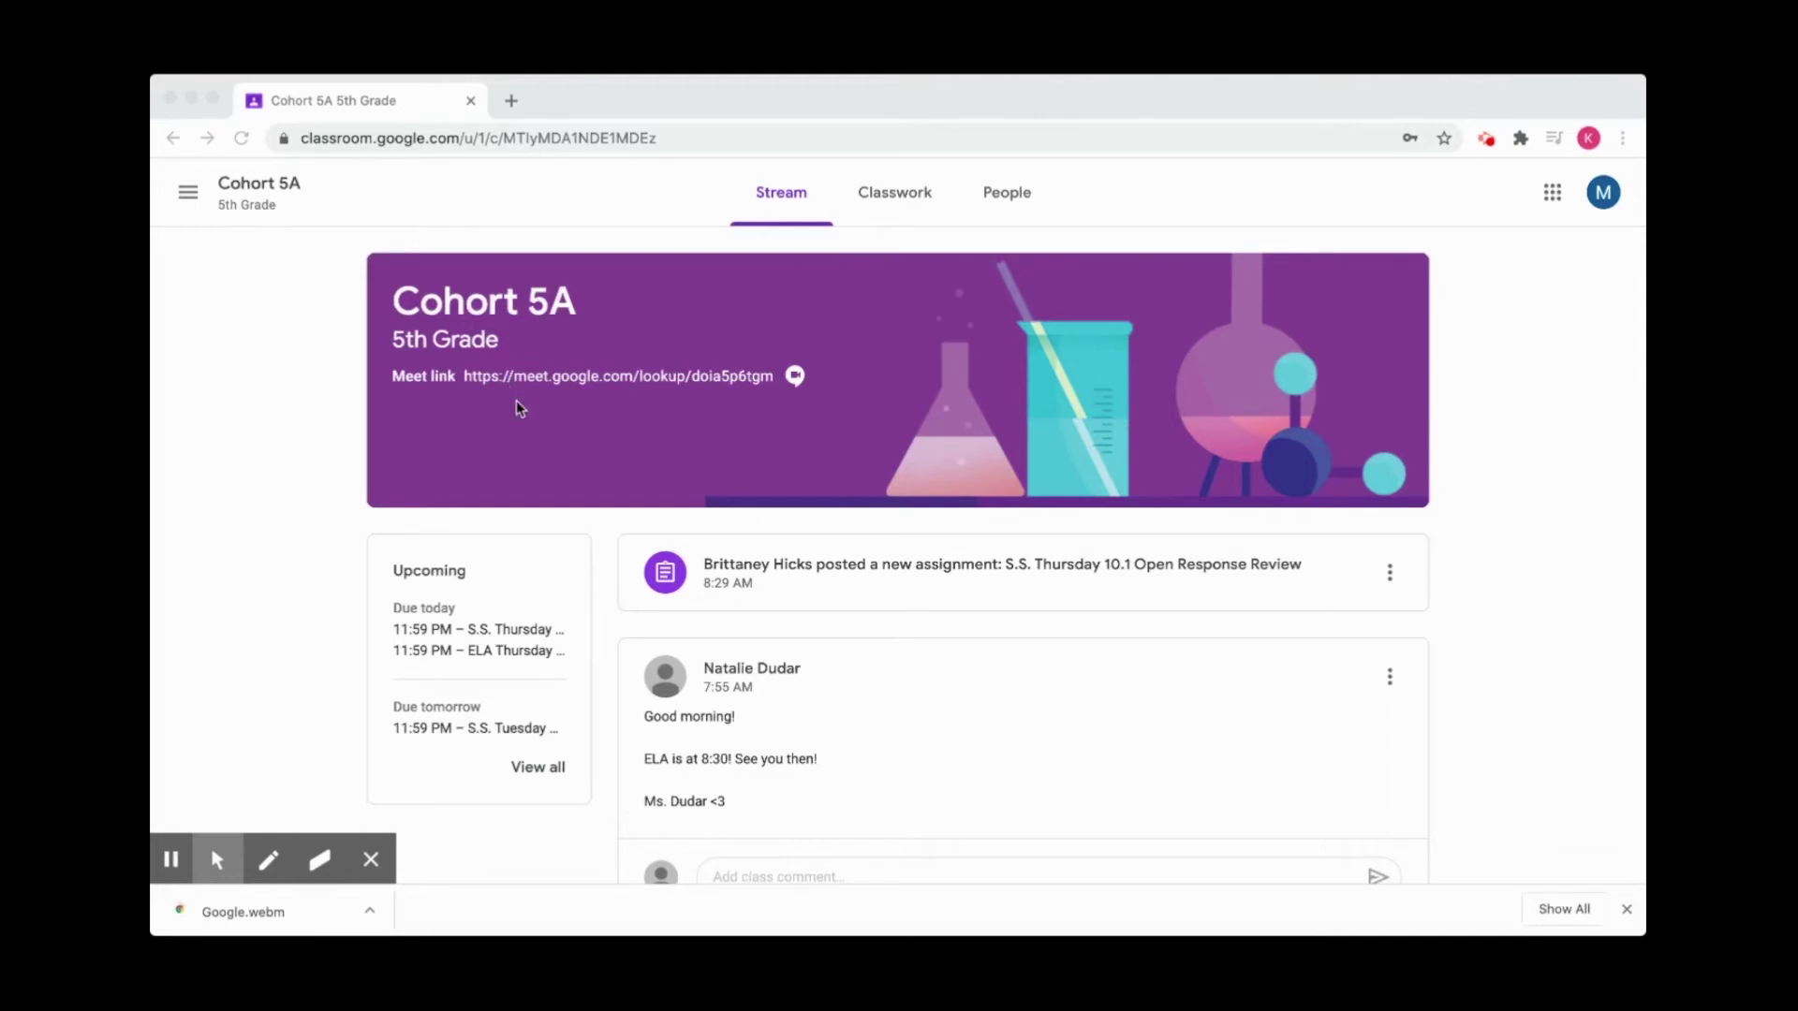
click(543, 382)
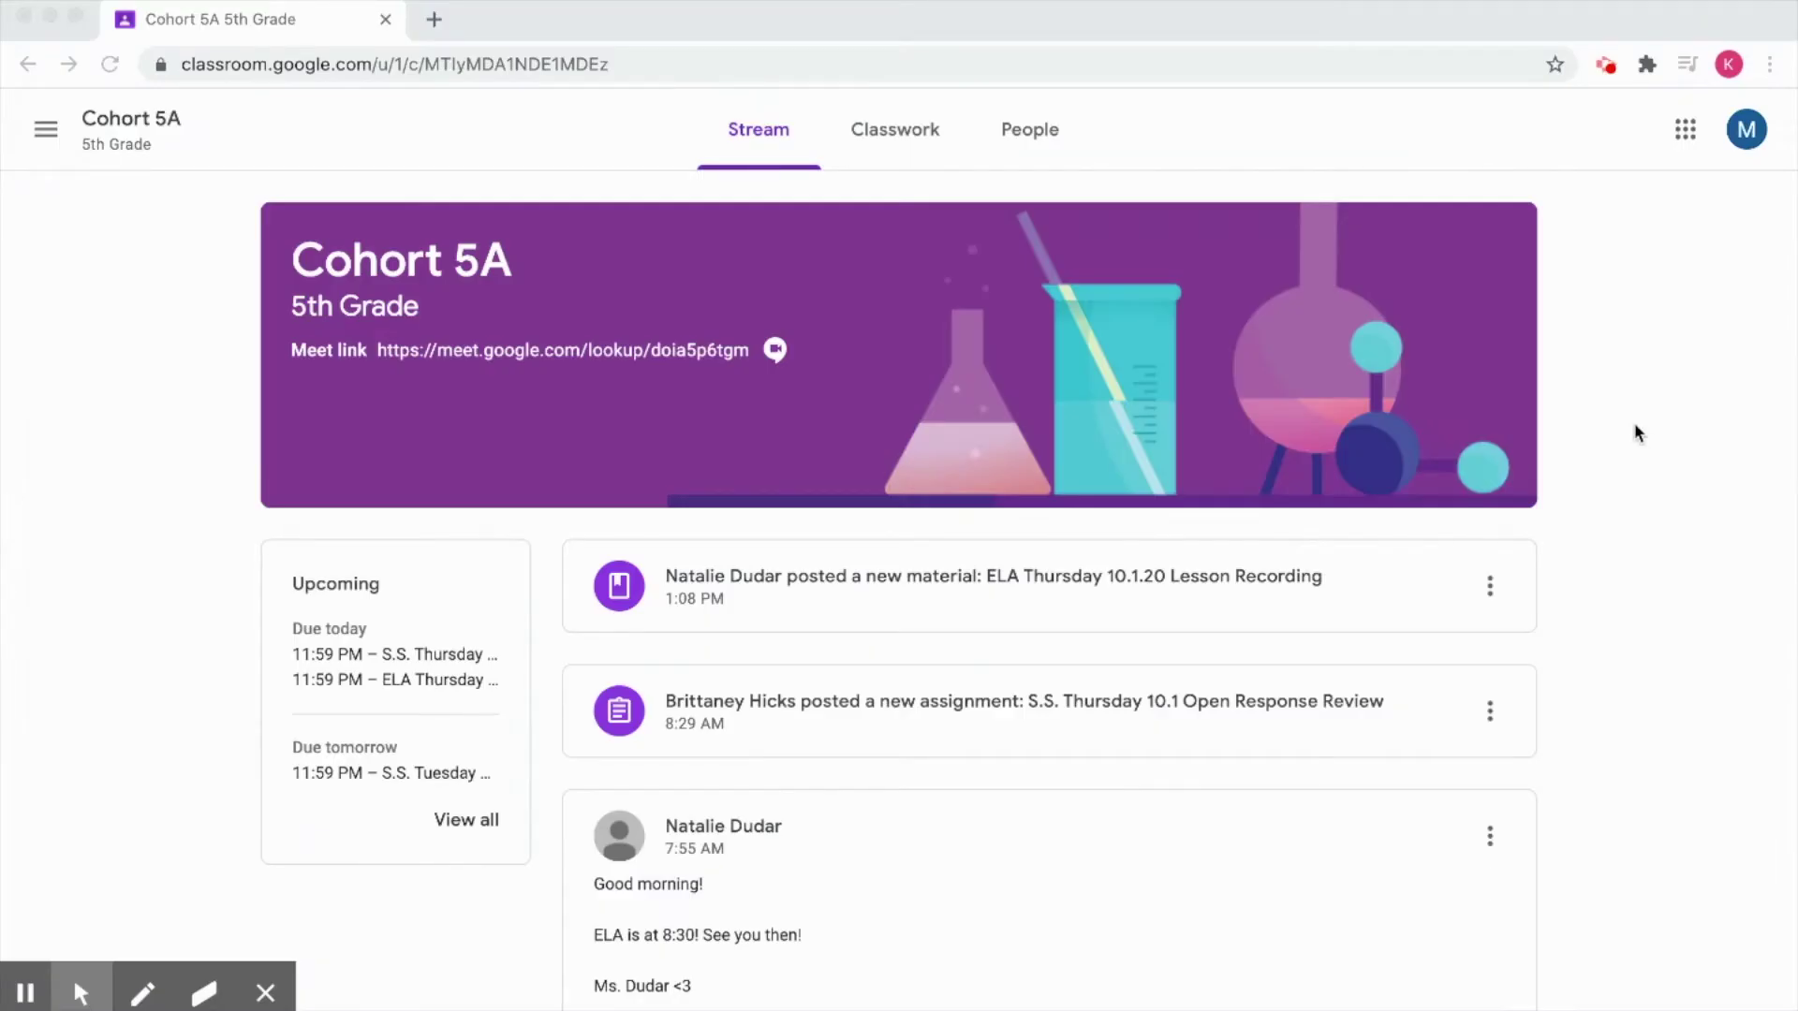
- Open View your work in Classwork, scan Assigned/Missing items, and expand S.S. Thursday 10.1 Open Response Review
click(894, 132)
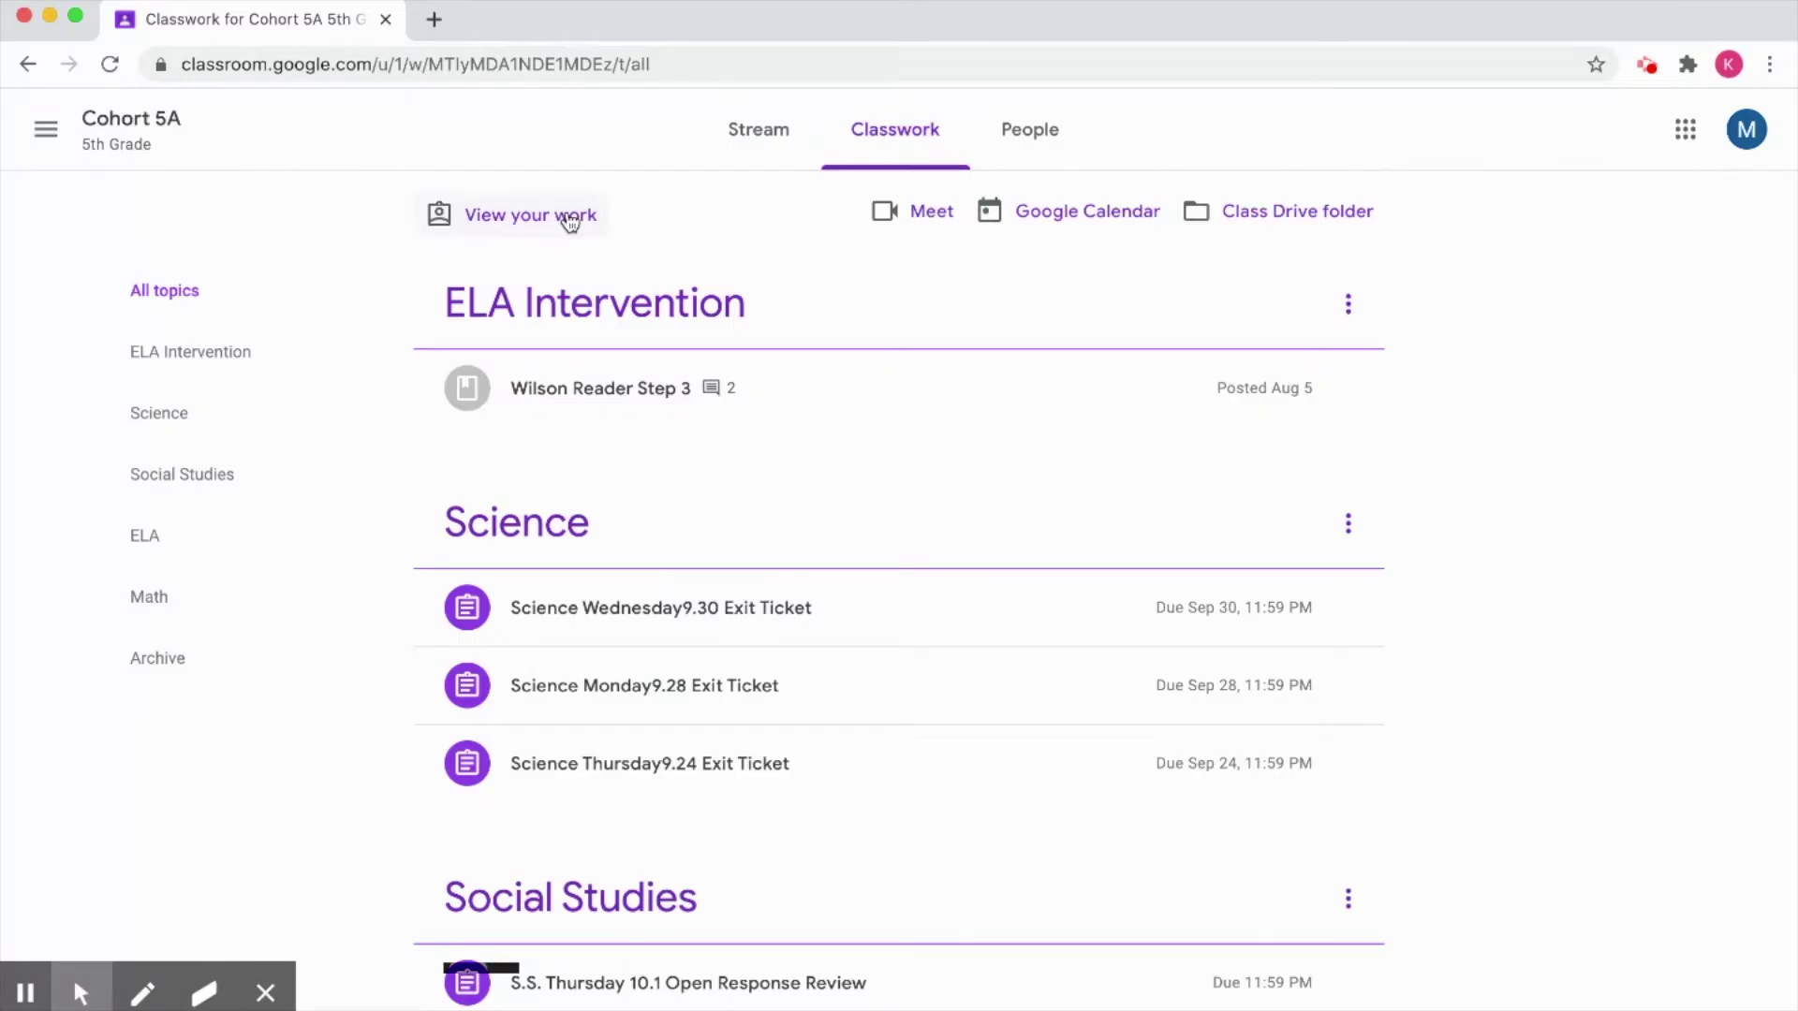
click(570, 221)
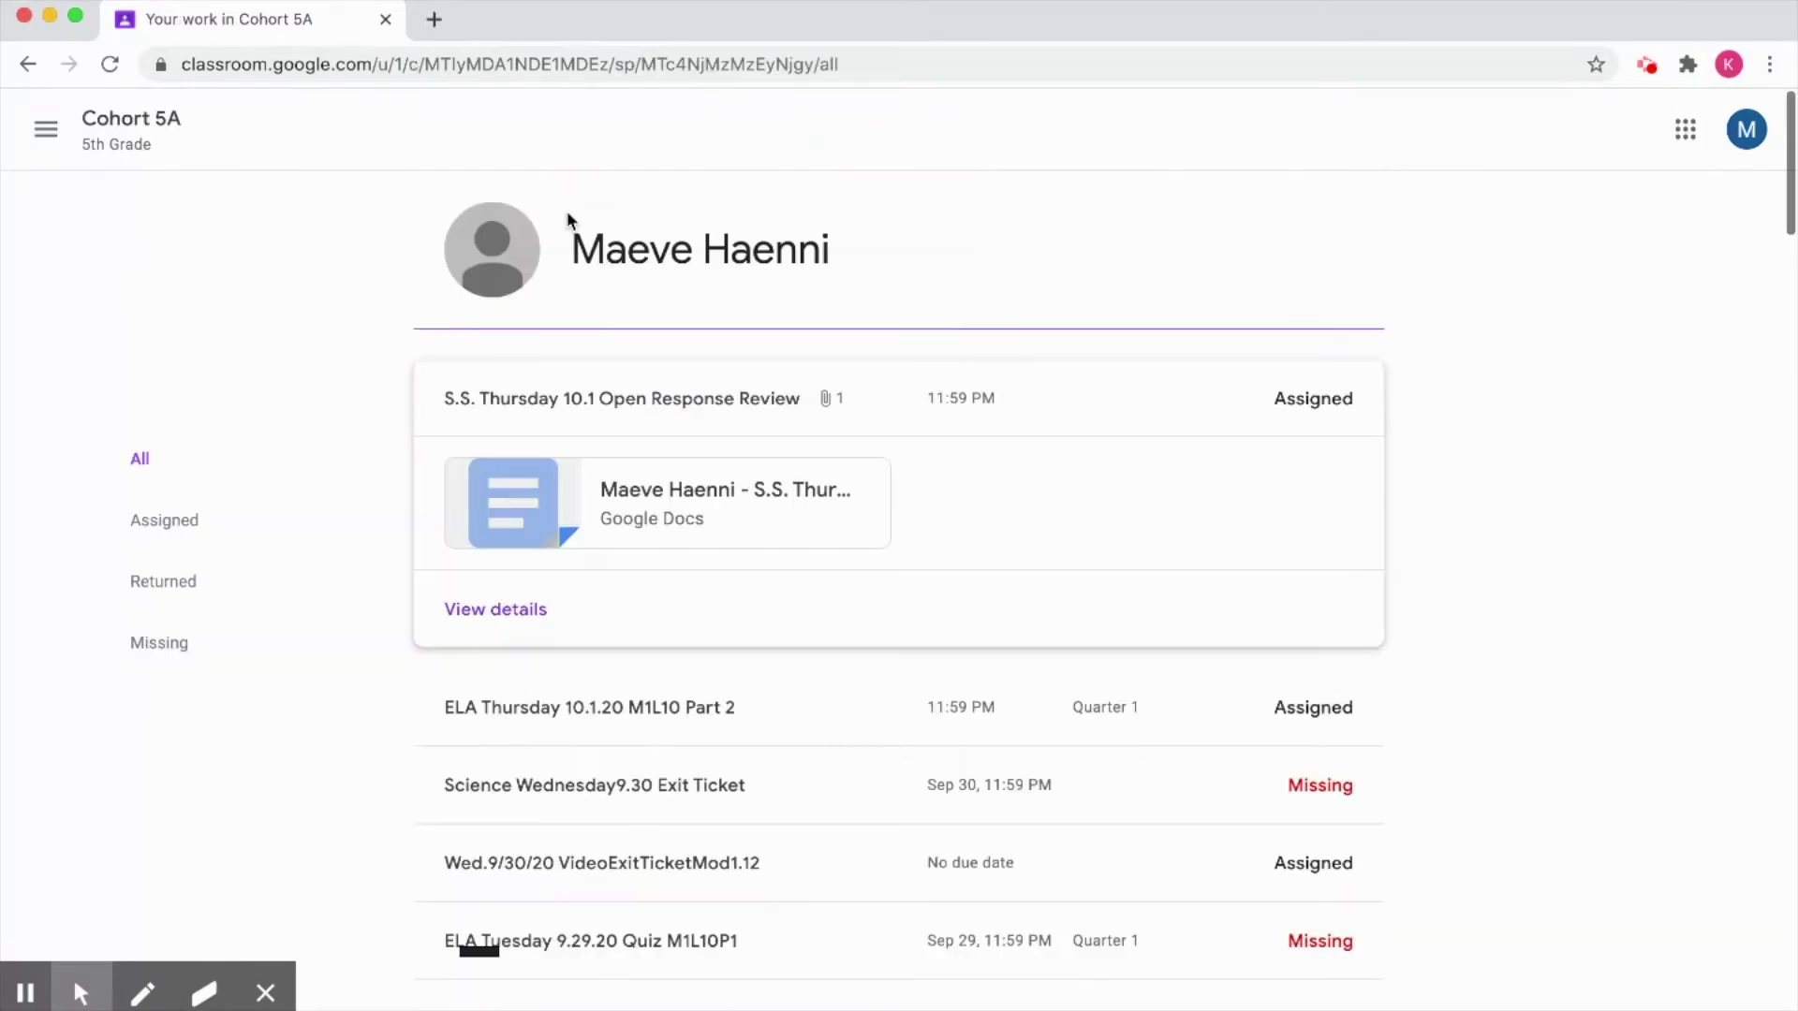
click(536, 392)
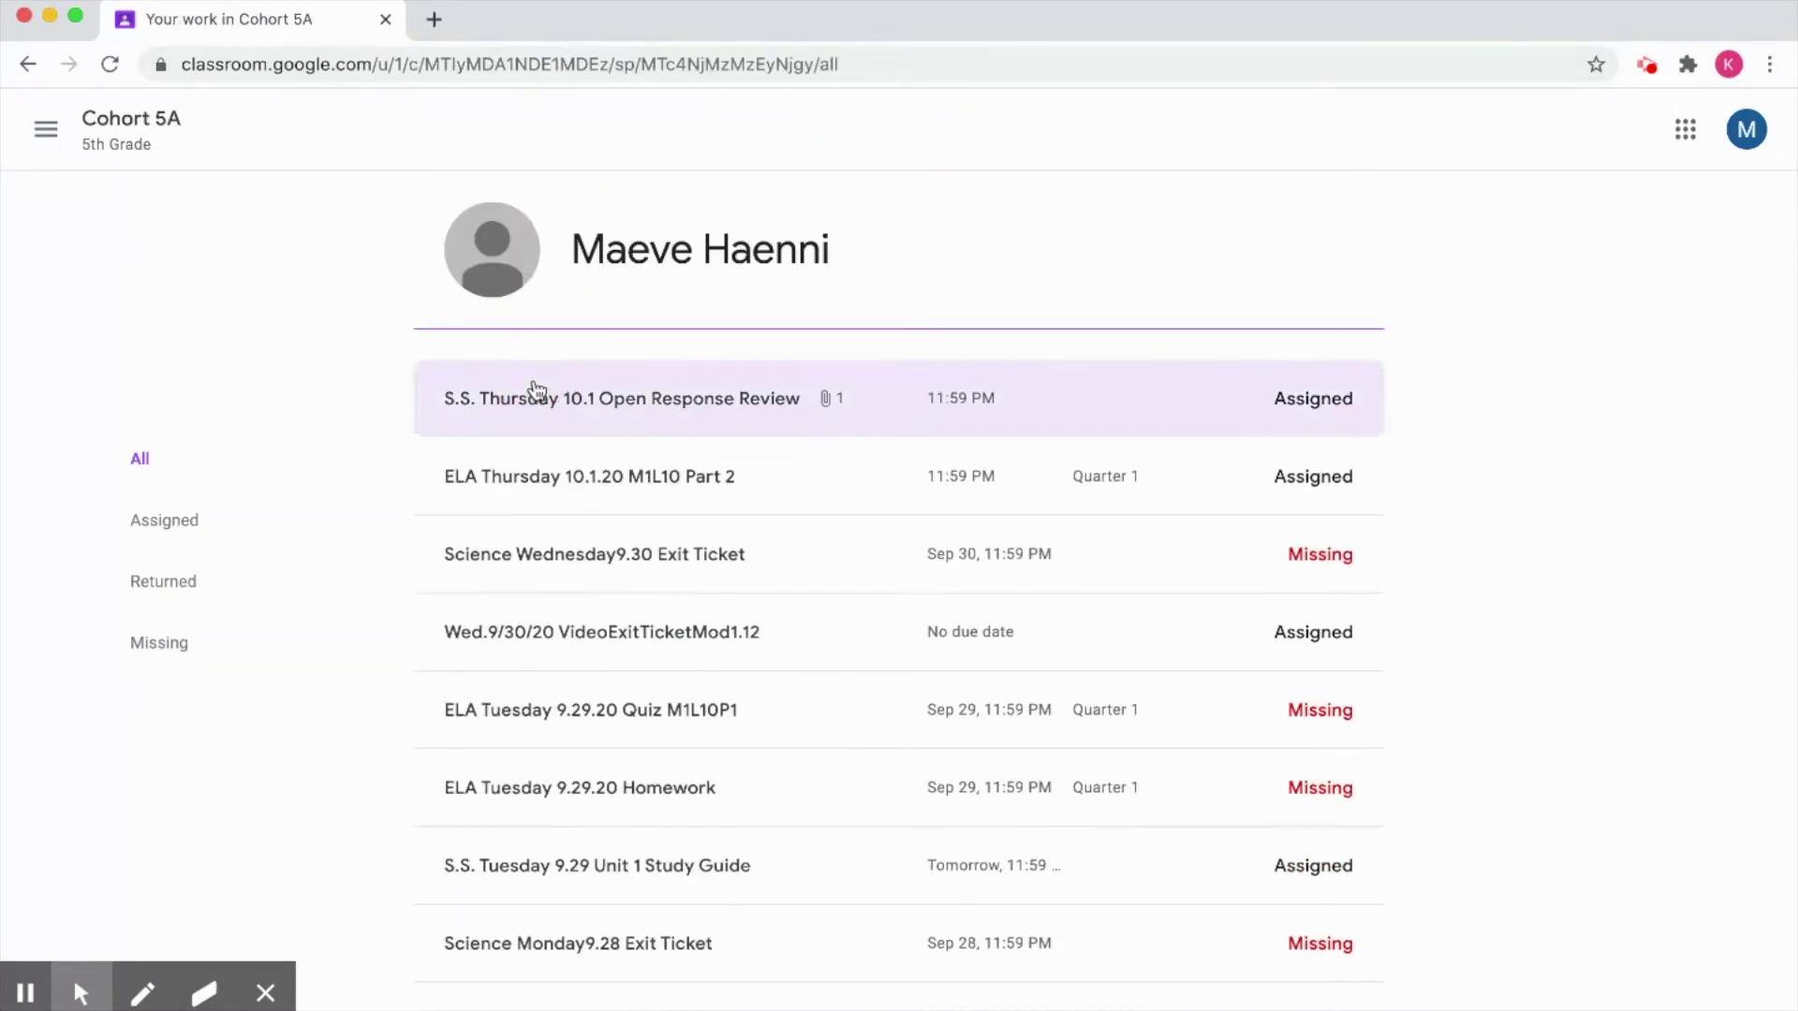
scroll(1496, 534, down, 1)
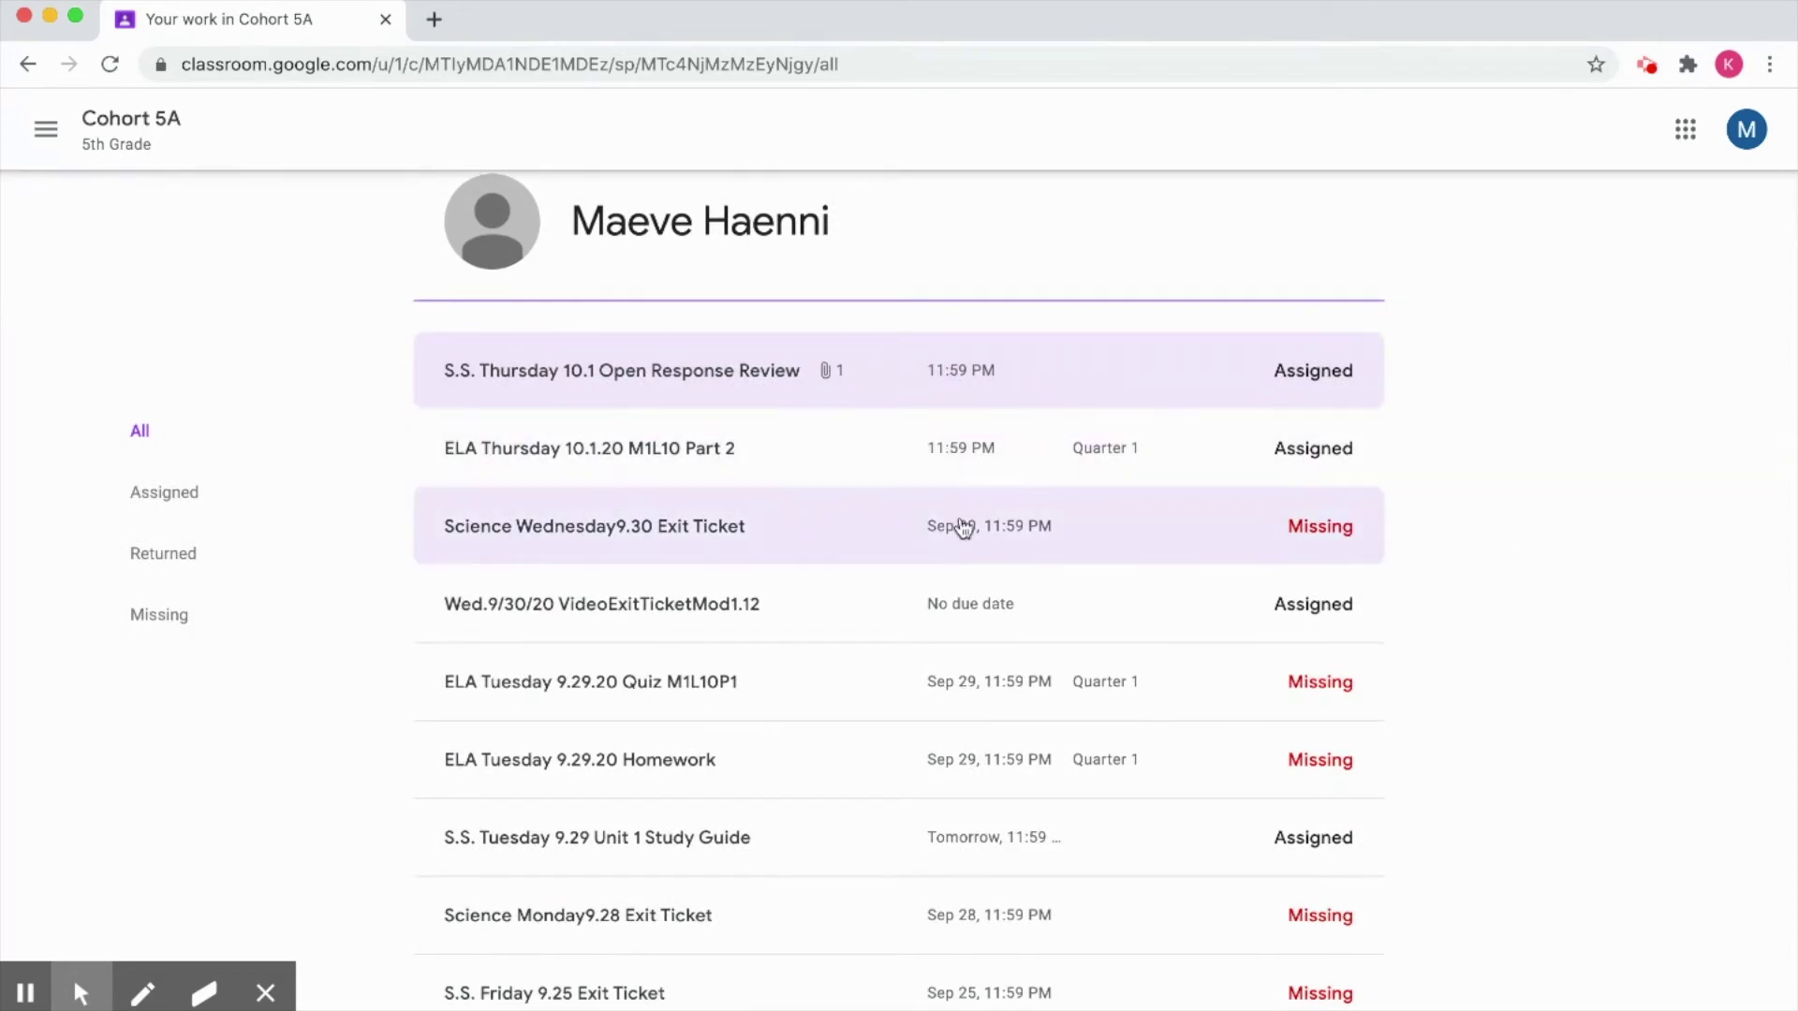
scroll(959, 622, down, 10)
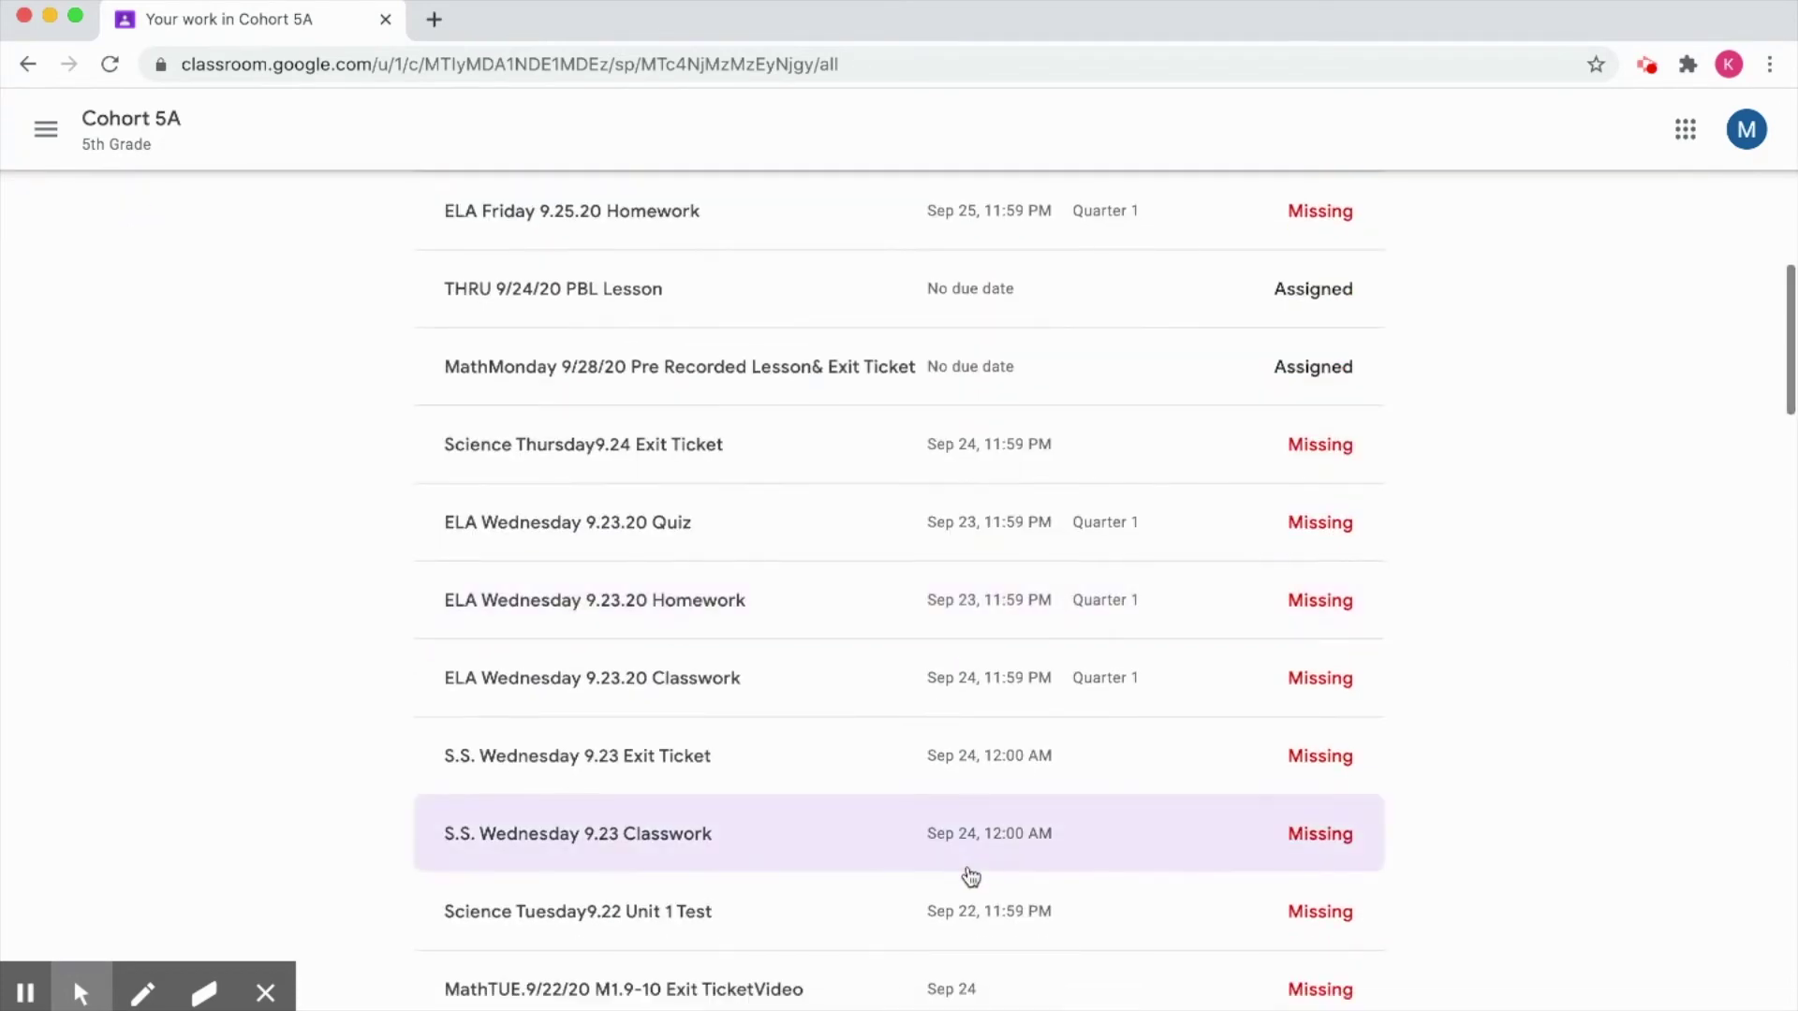
scroll(970, 875, up, 10)
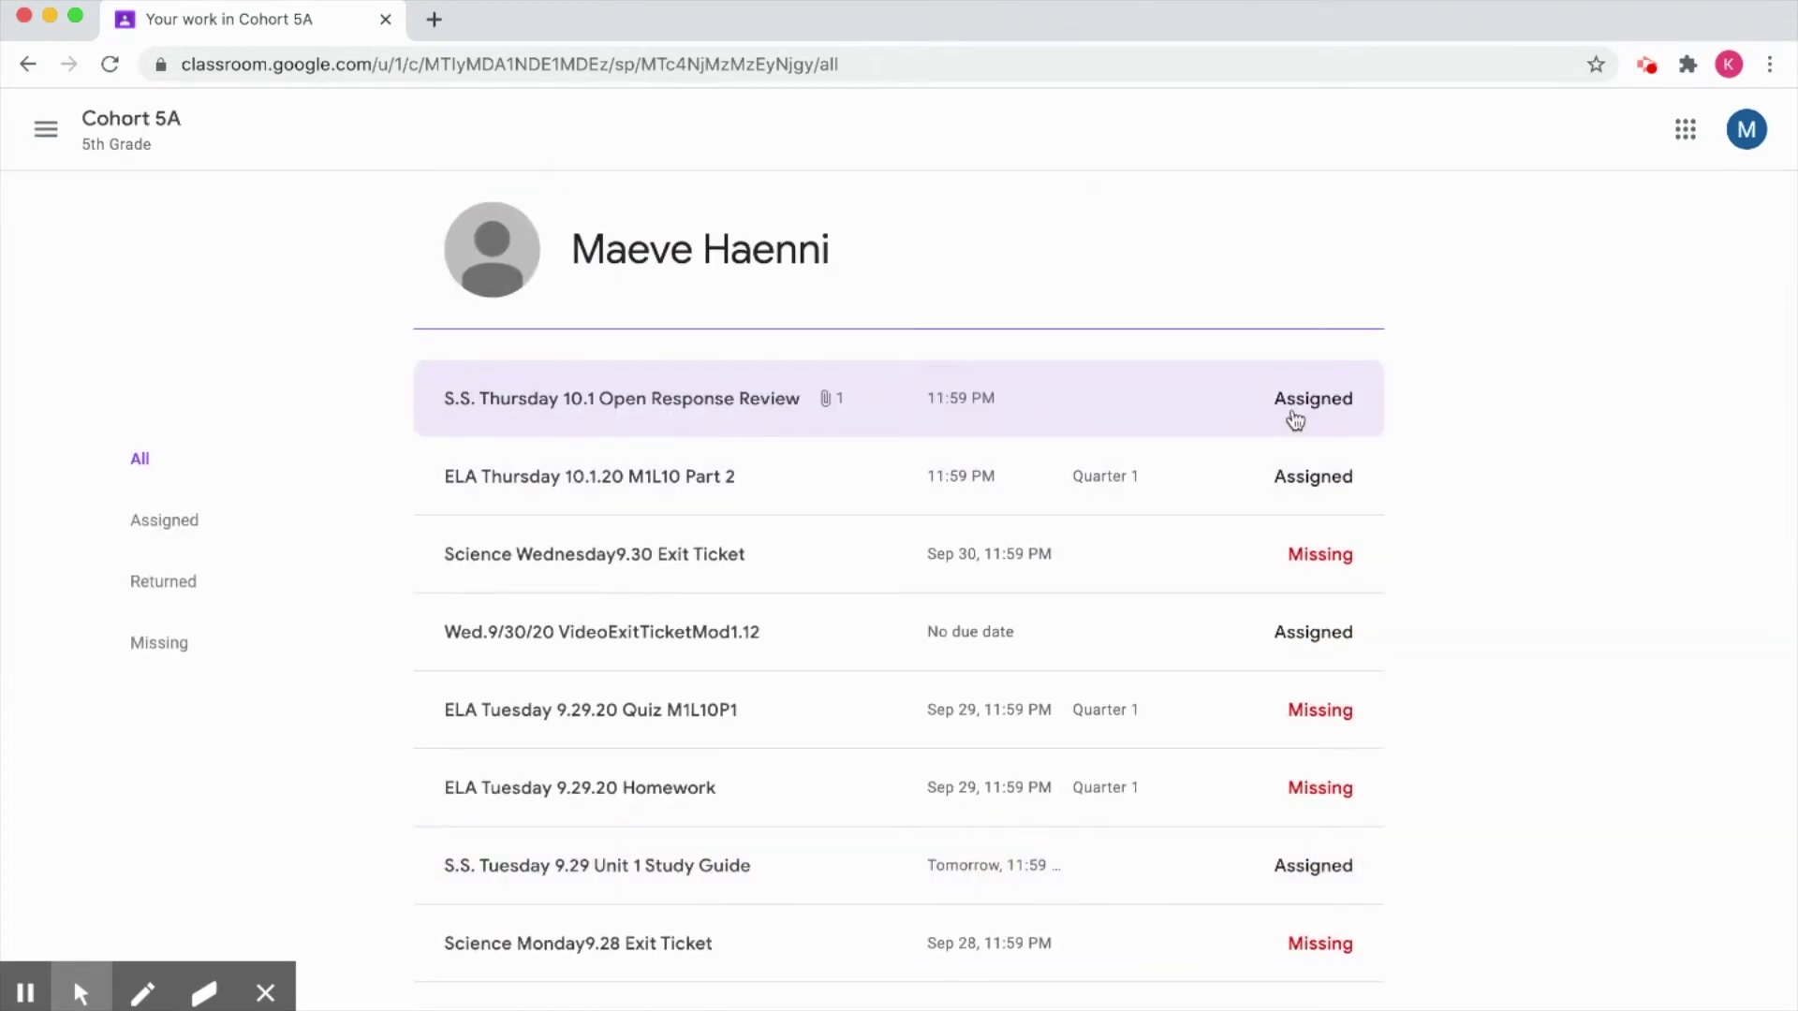
scroll(1295, 422, down, 1)
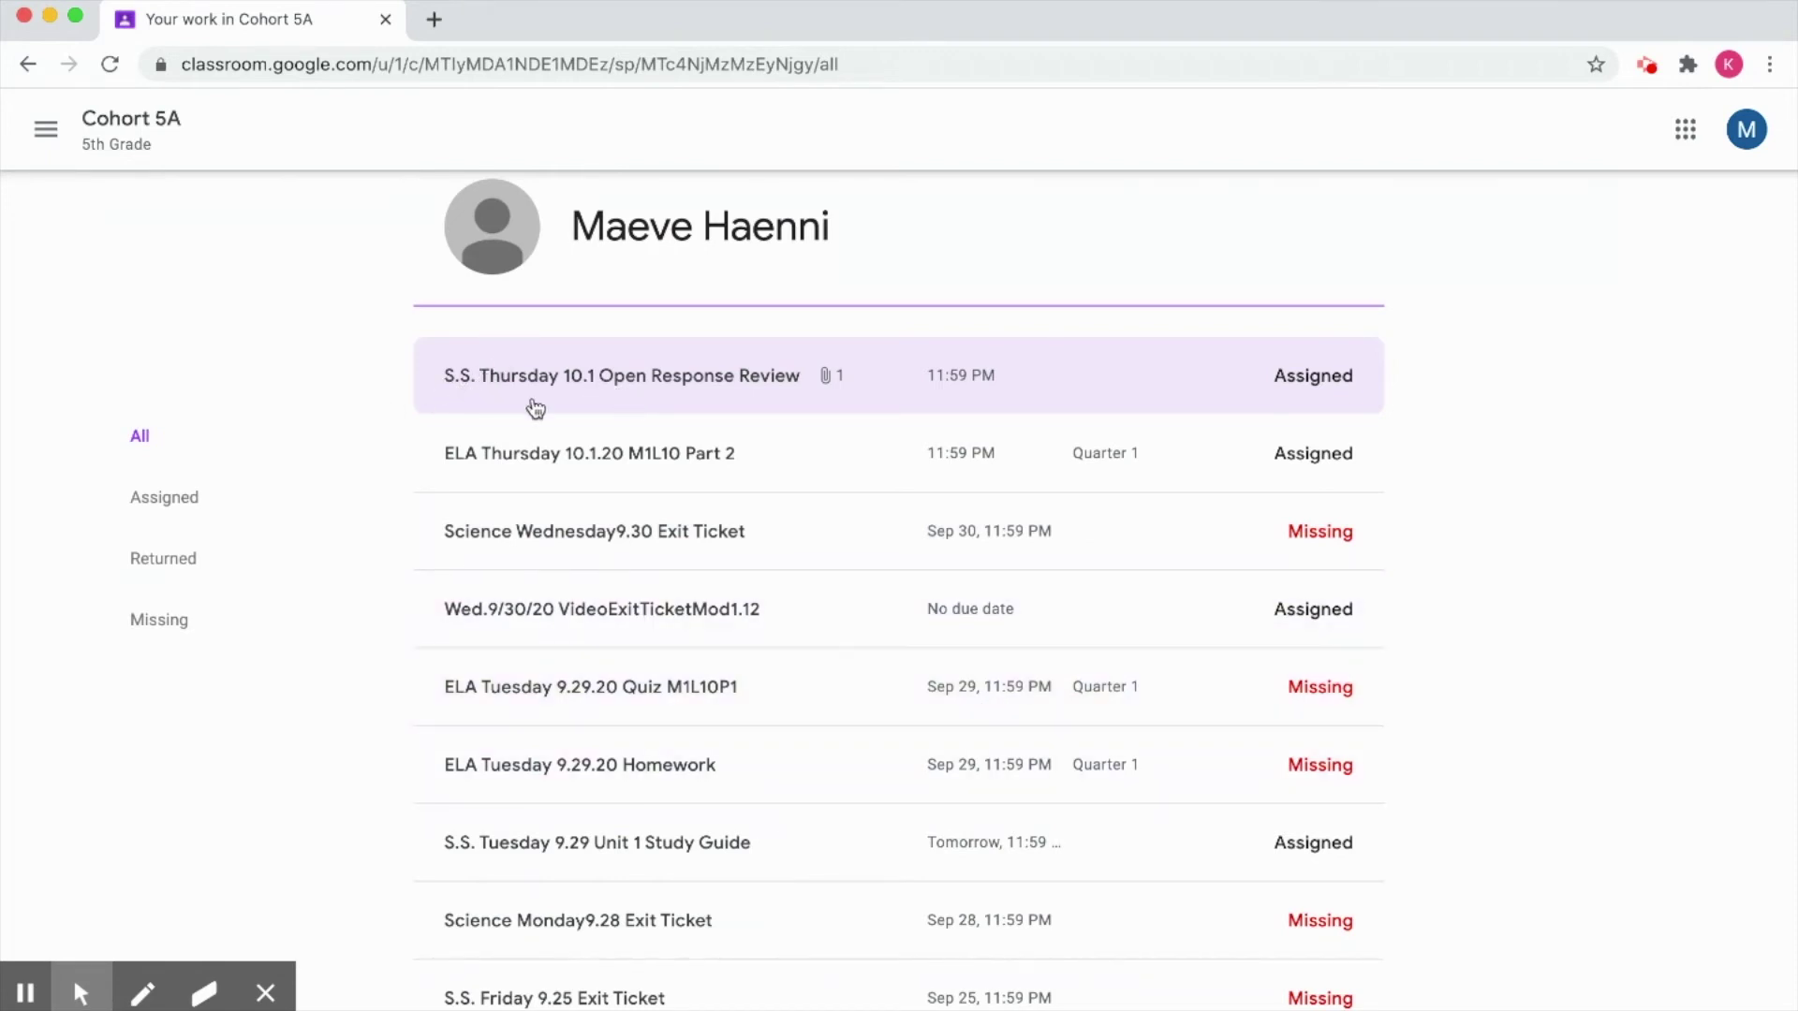
click(693, 380)
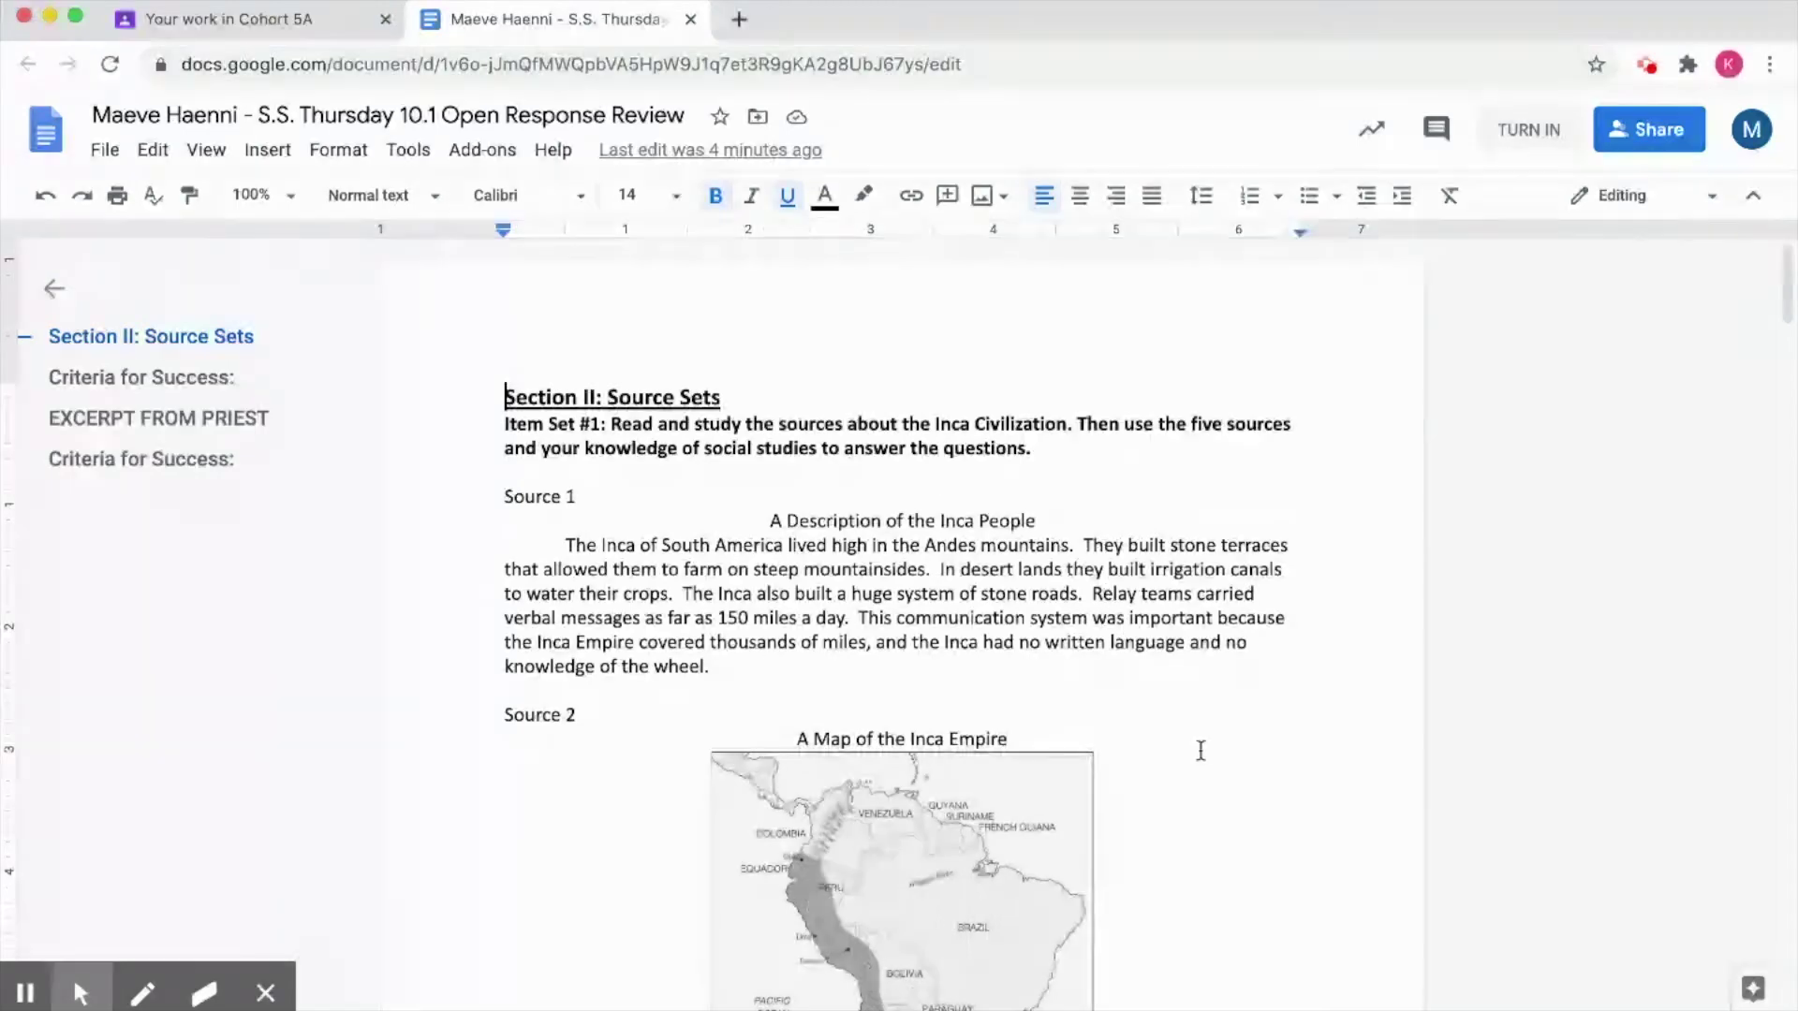
- Scroll the S.S. Thursday 10.1 doc to the Inca source sets and Source 4
scroll(1200, 750, down, 1)
- Scroll to question 1, place the caret there, dismiss the status tip, and close the doc
scroll(1200, 749, down, 20)
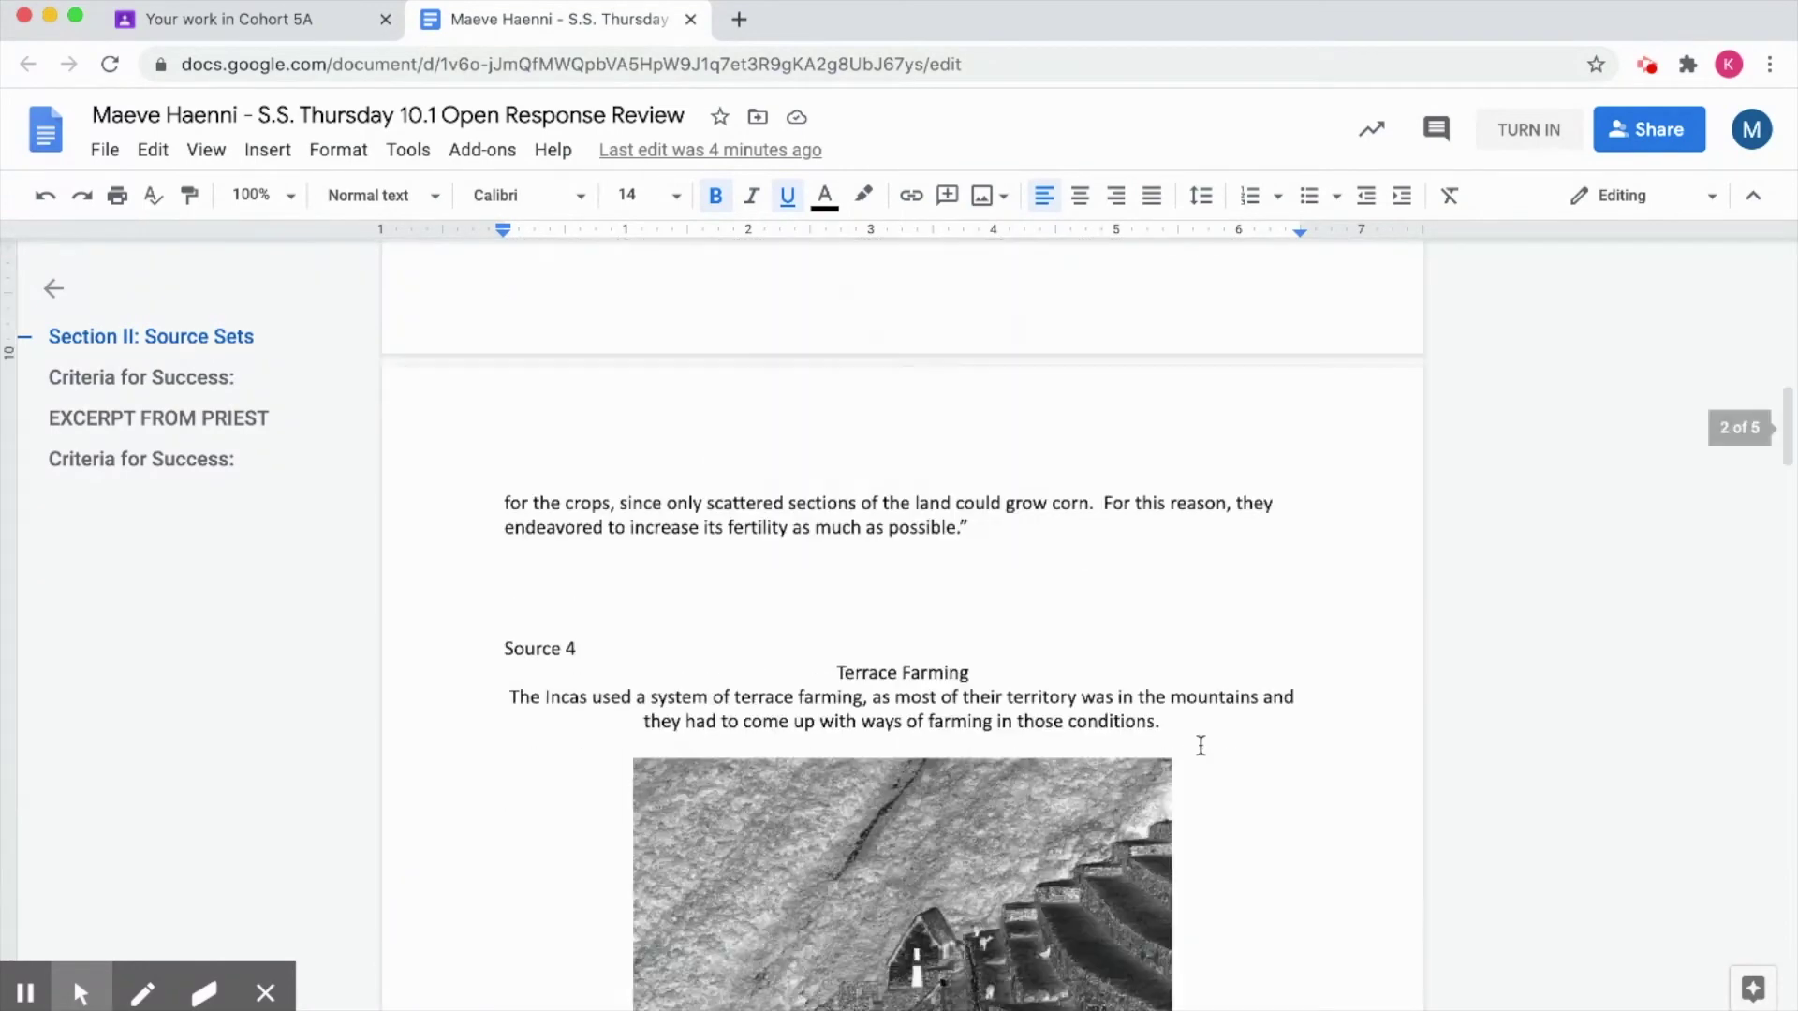
scroll(1201, 746, down, 10)
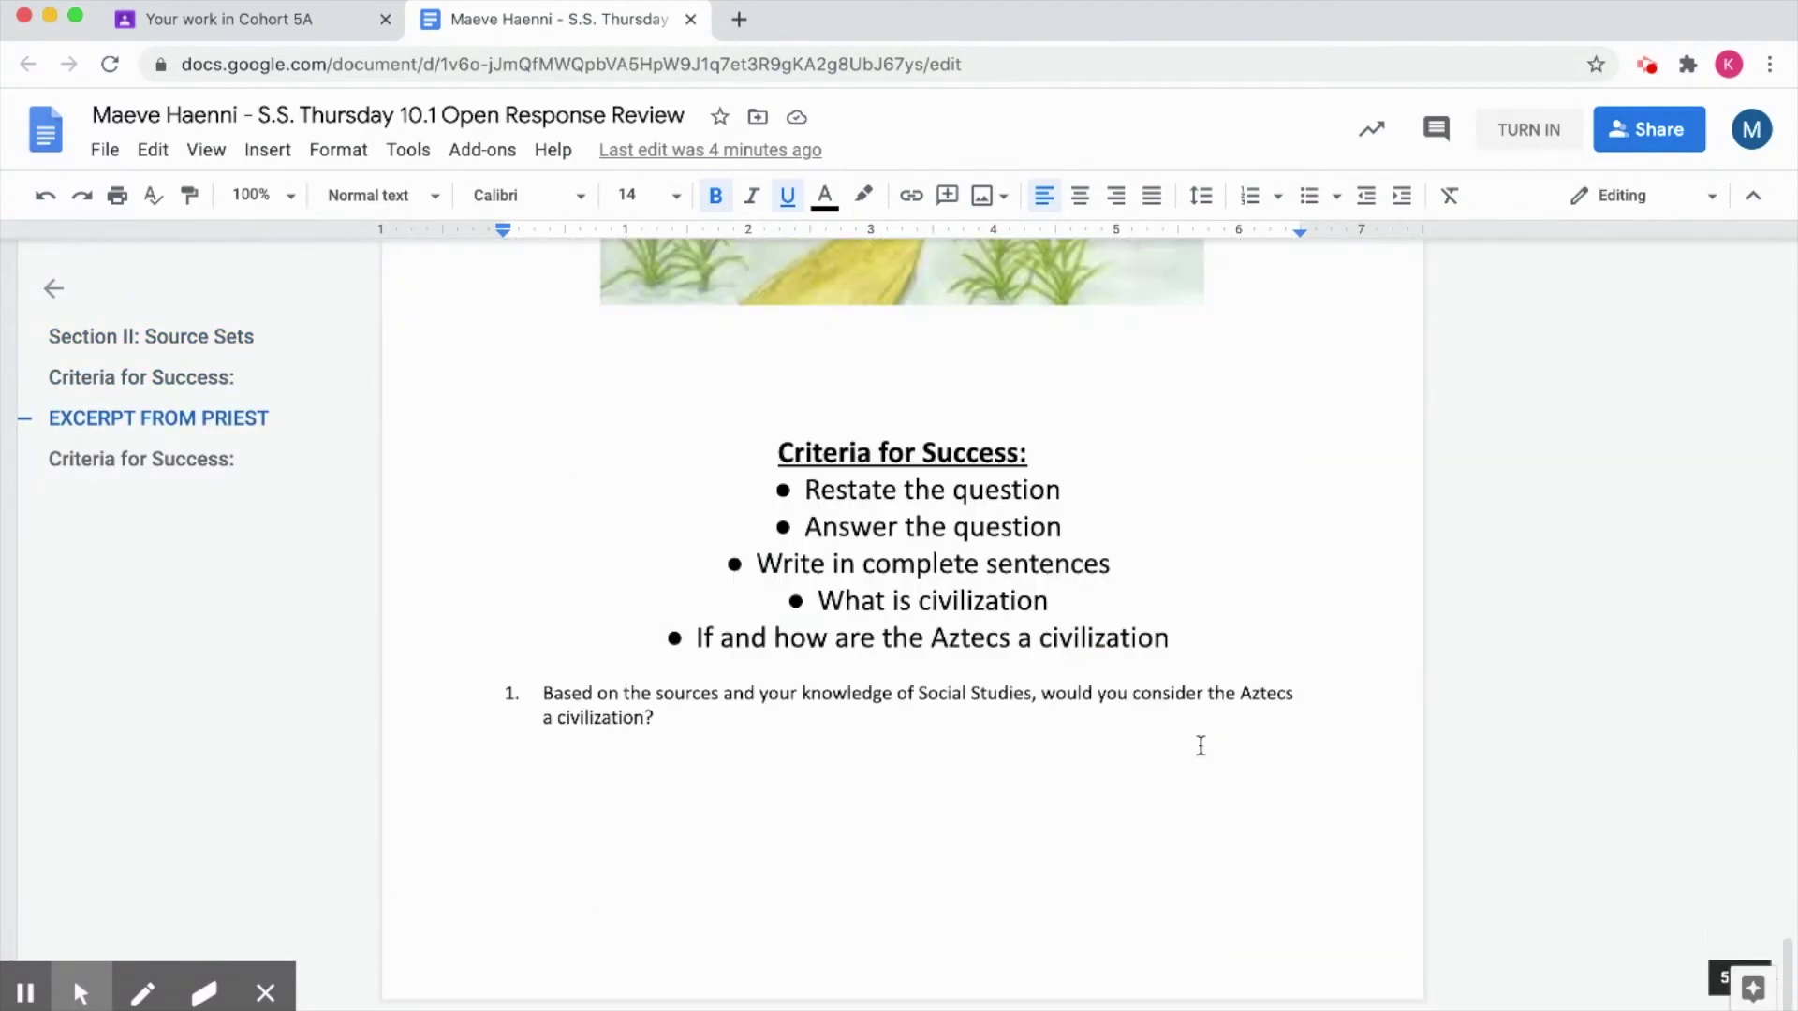
click(667, 717)
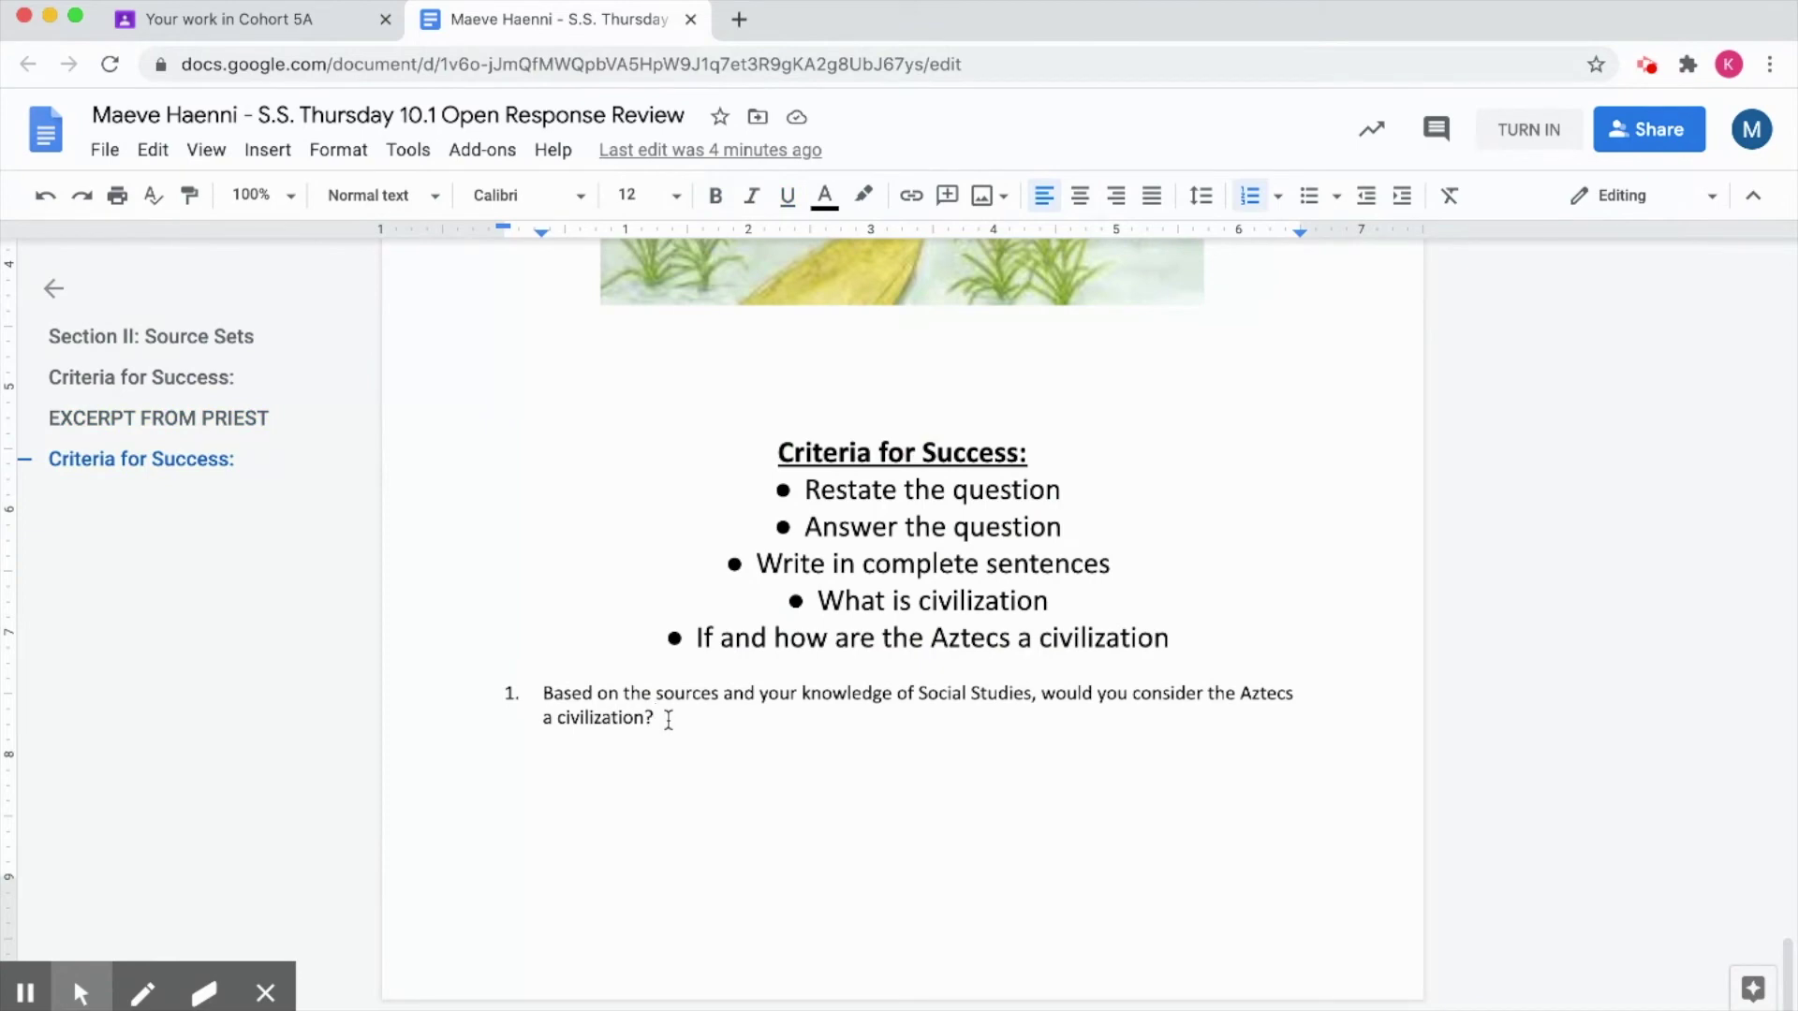
click(545, 694)
click(746, 815)
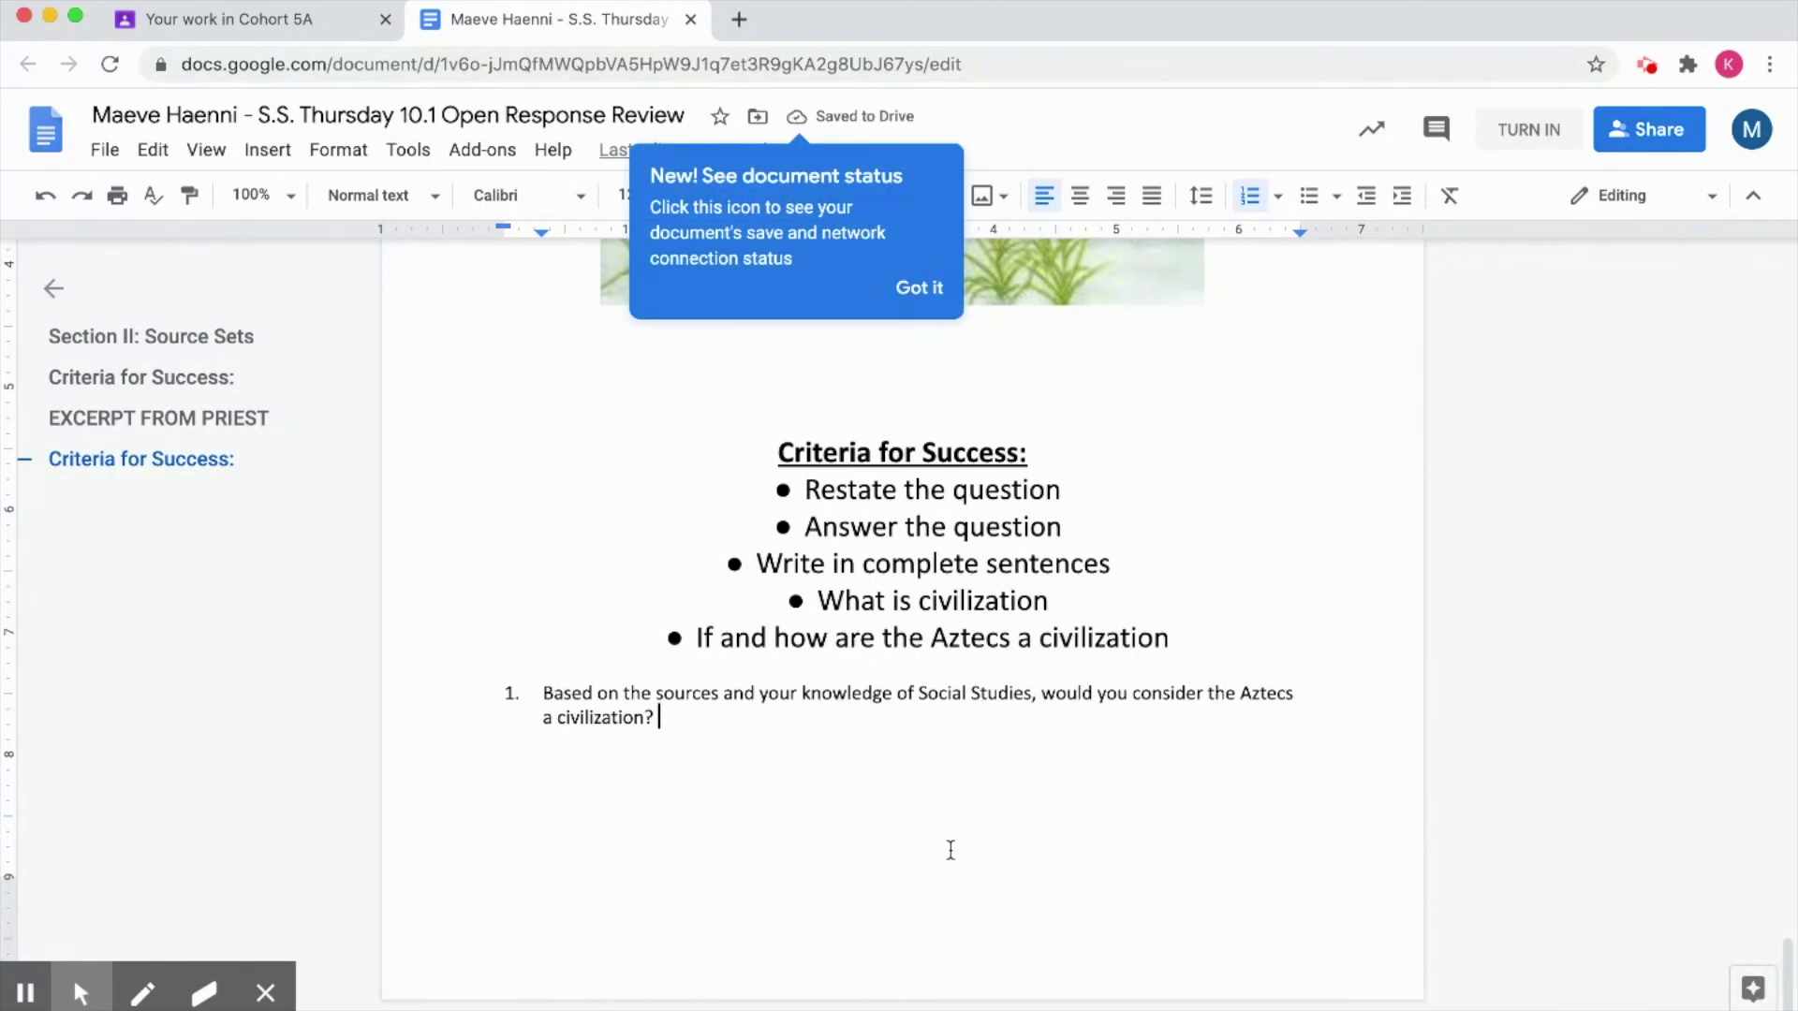
click(918, 289)
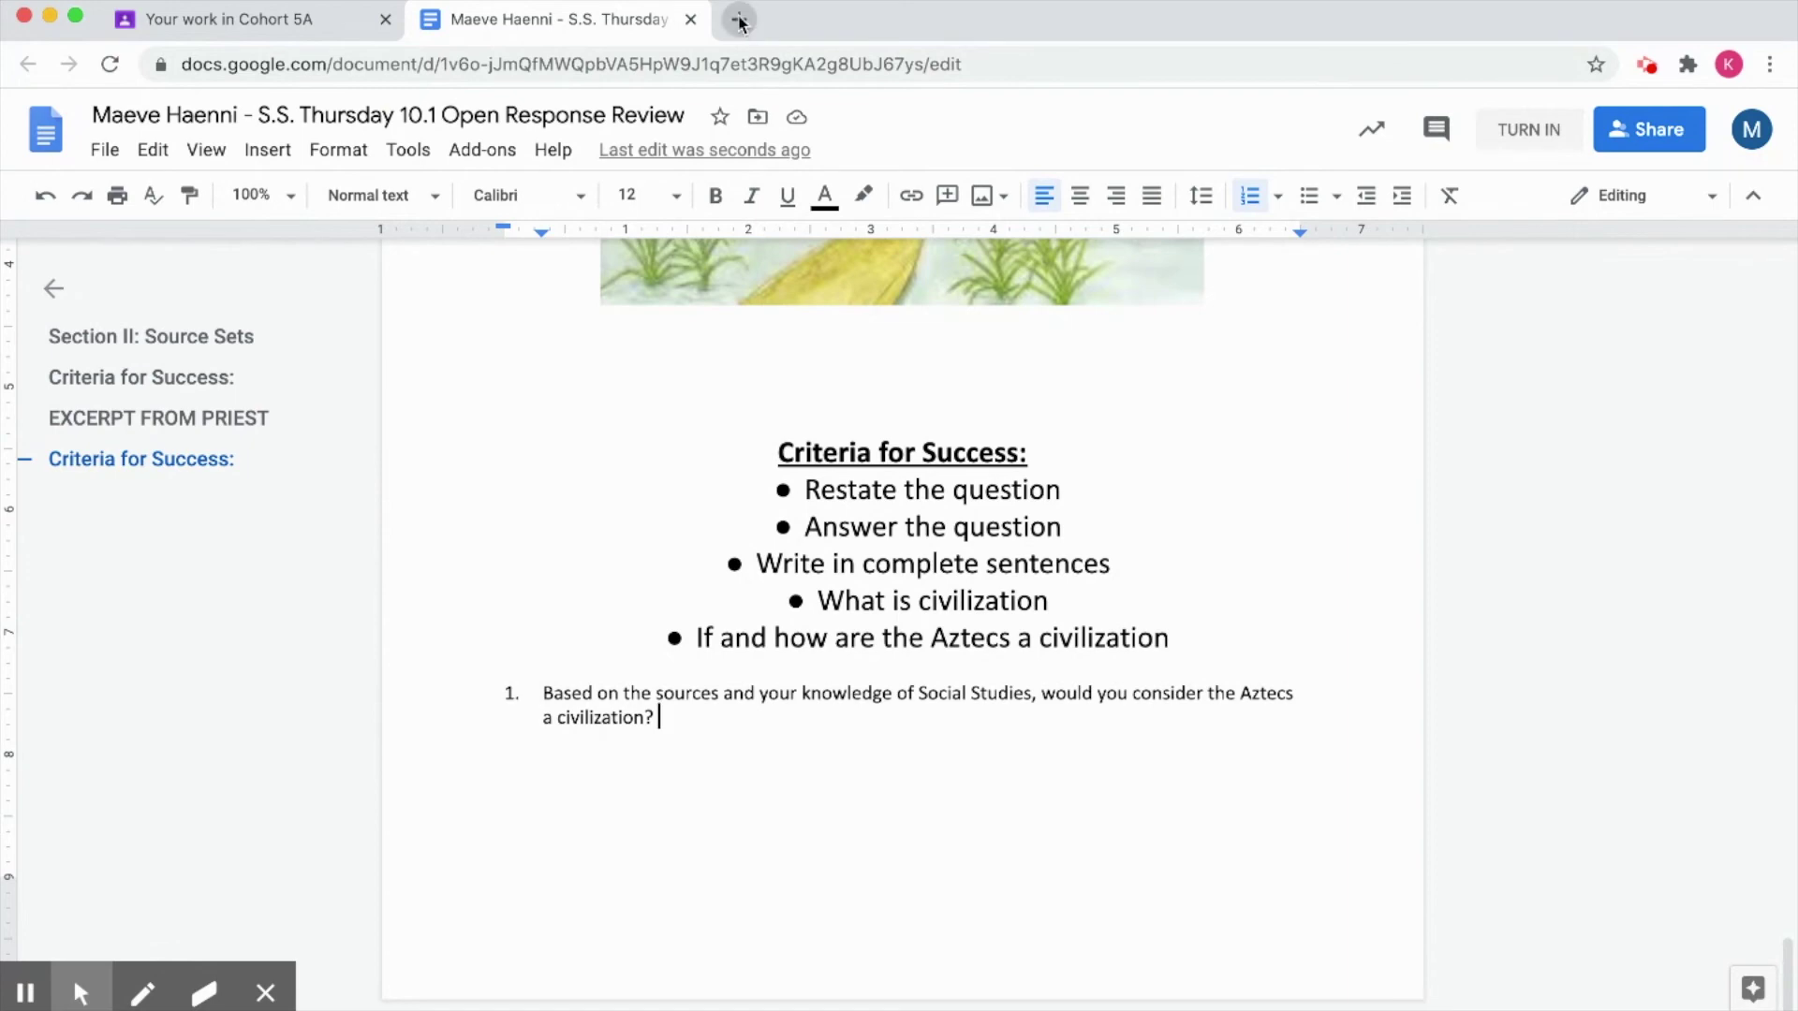
click(691, 18)
- Collapse the S.S. Thursday 10.1 assignment and go back to the Classes page of class cards
click(666, 361)
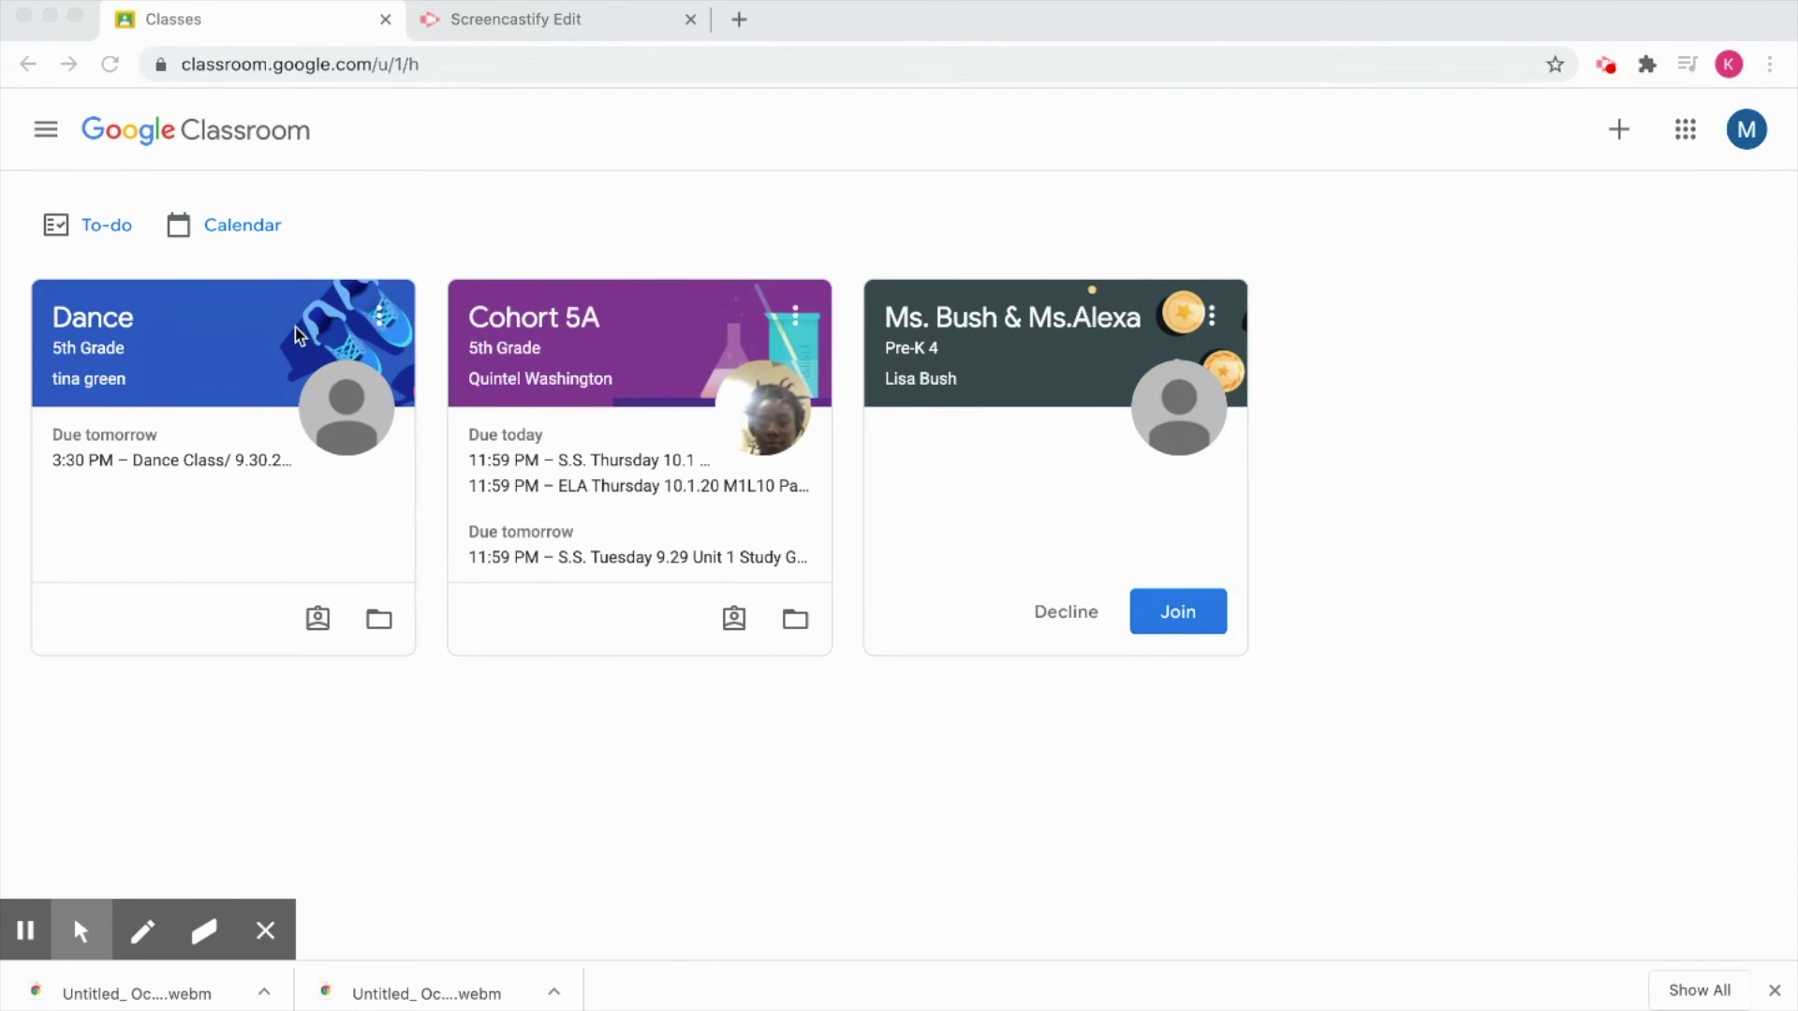
click(86, 329)
- Open the Dance 5th Grade class stream and highlight its Meet link in the banner
click(95, 328)
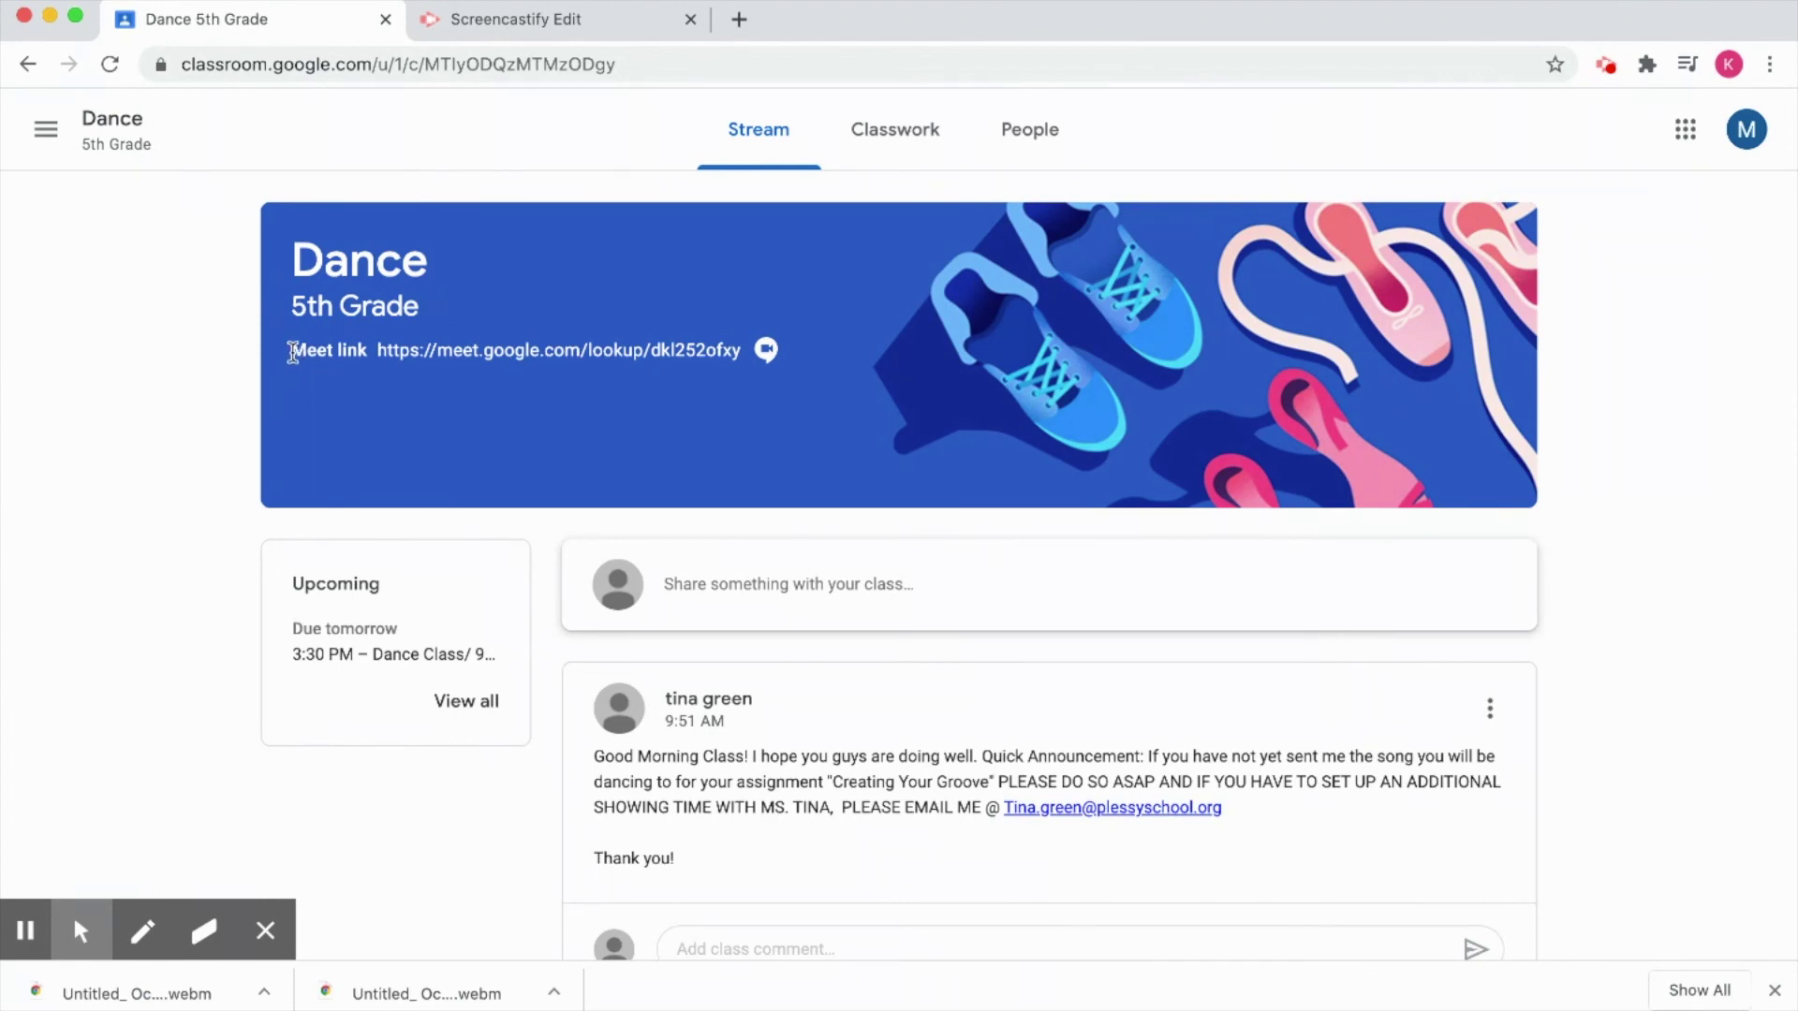
drag(293, 352, 776, 373)
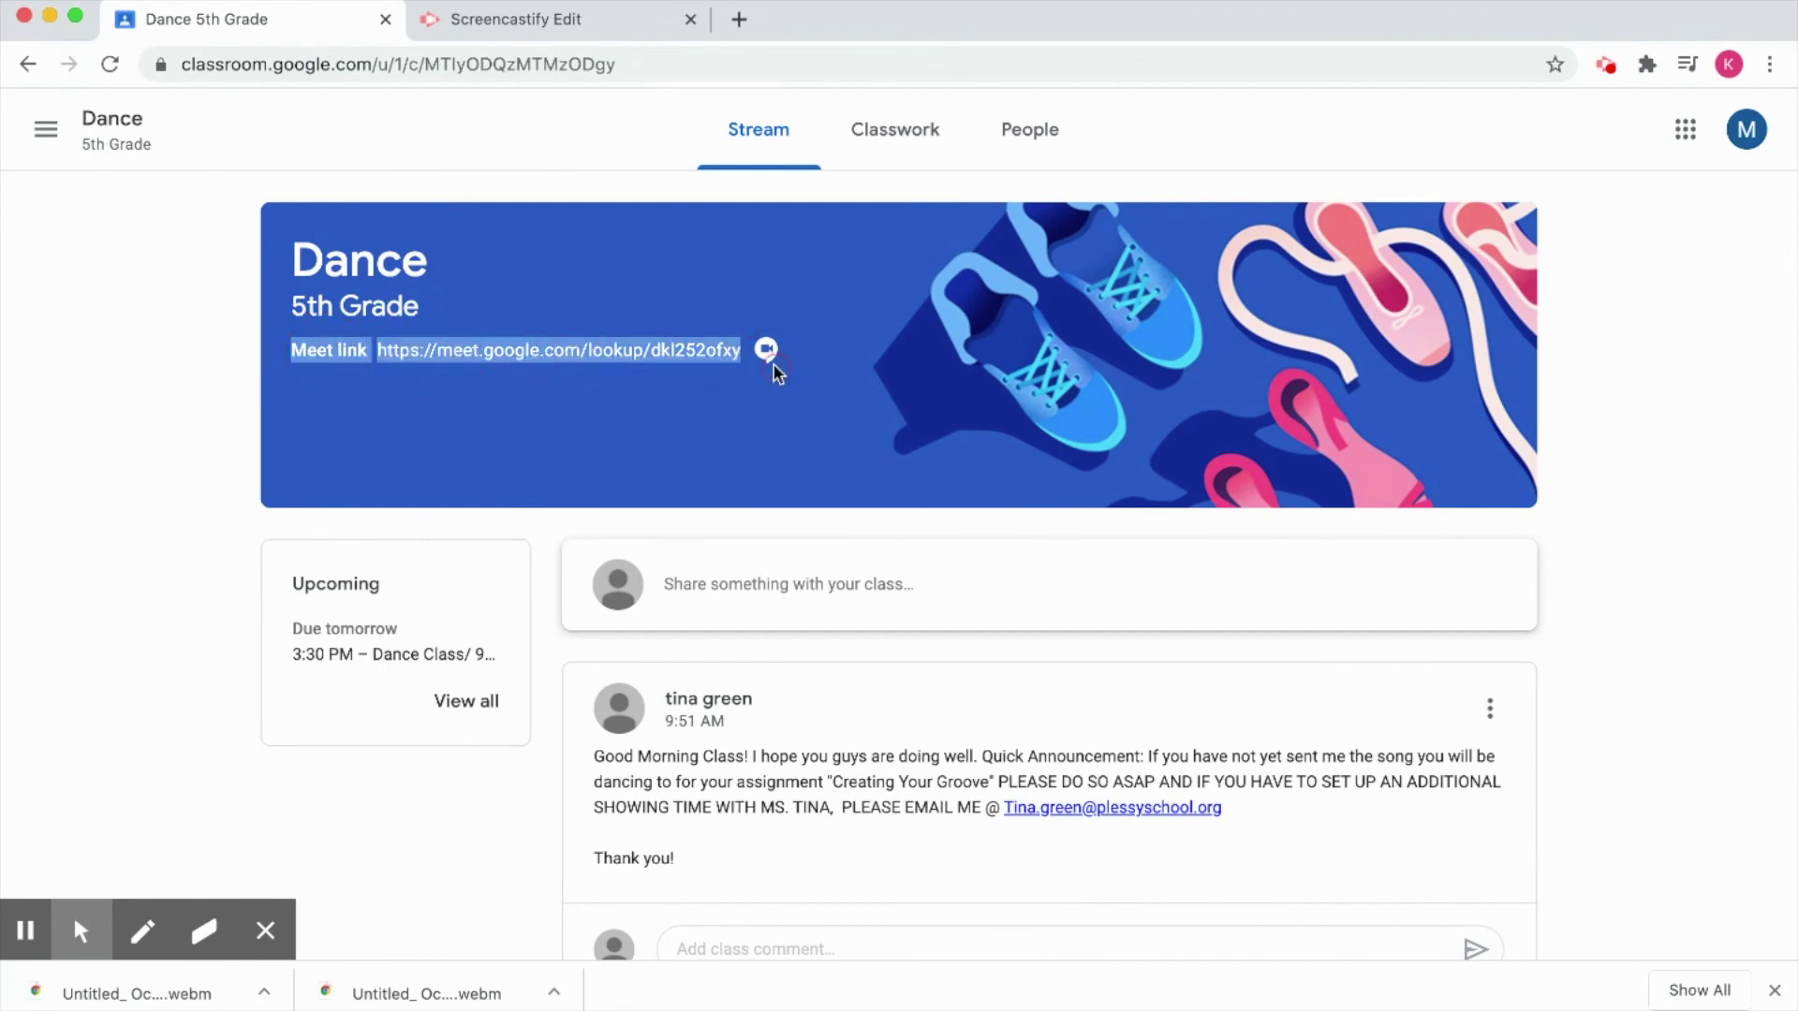